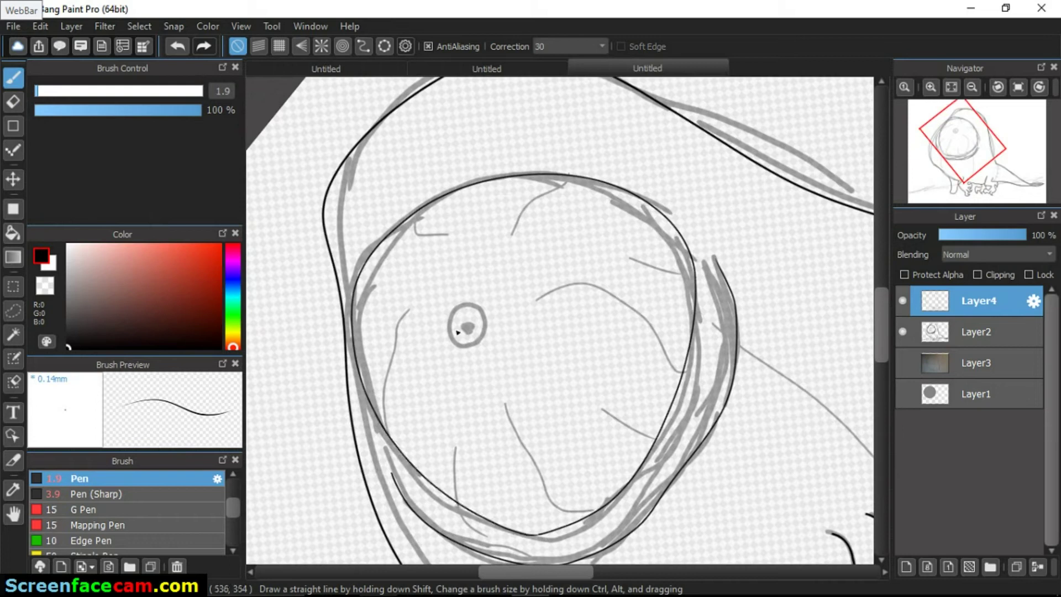
- Add a layer beneath the Layer4 line art and lower the Layer2 sketch's opacity to 9%
scroll(454, 335, "down", 2)
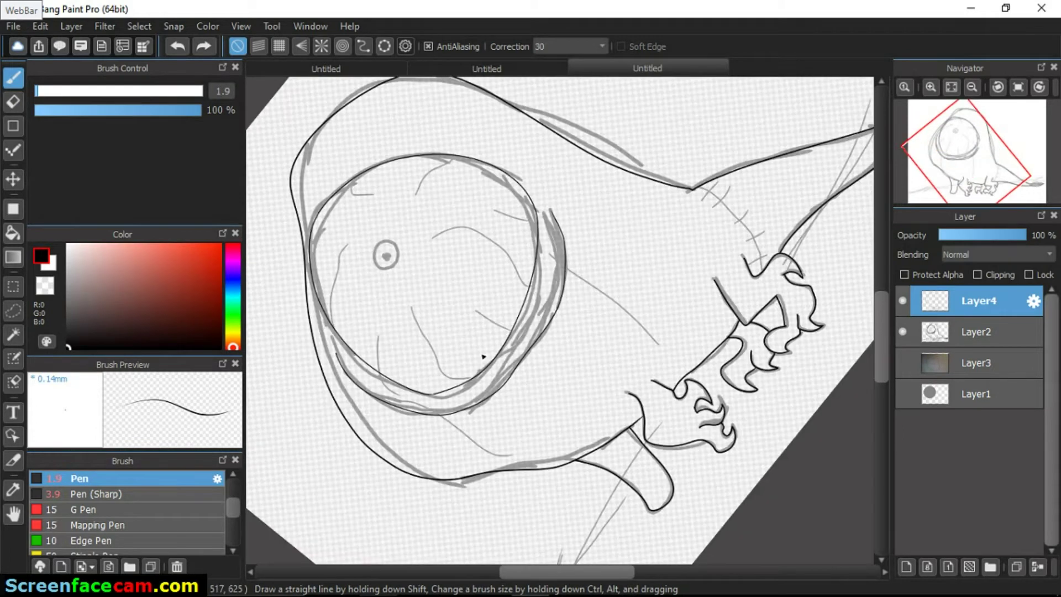
scroll(474, 345, "down", 2)
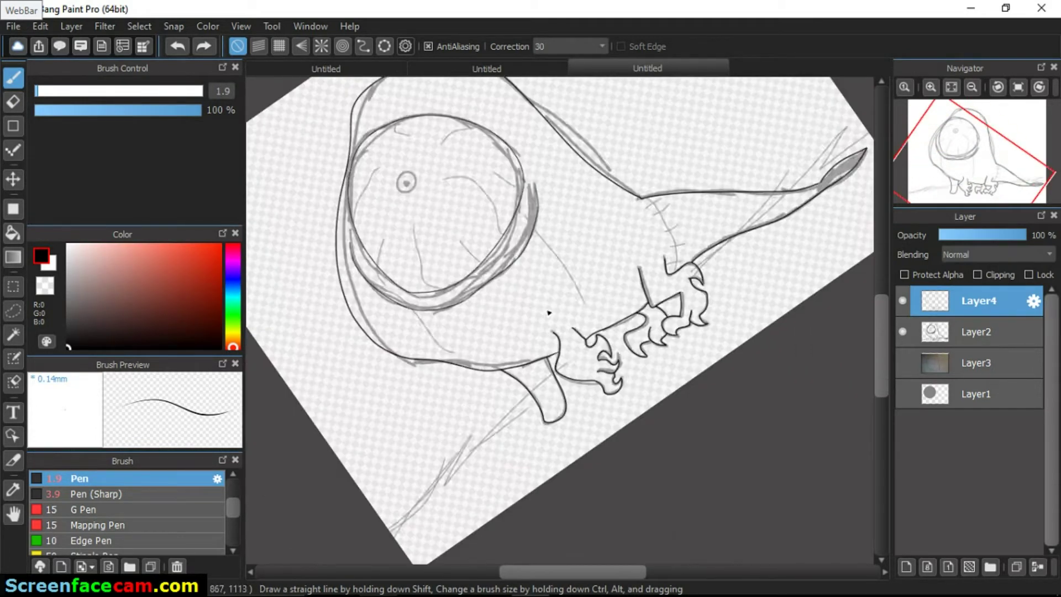
left_click(926, 347)
left_click_drag(1021, 235, 946, 236)
- Try to paint the large eye light grey (239, 239, 239) on Layer4 with the Pen at size 146, placing that layer beneath Layer5
left_click(201, 91)
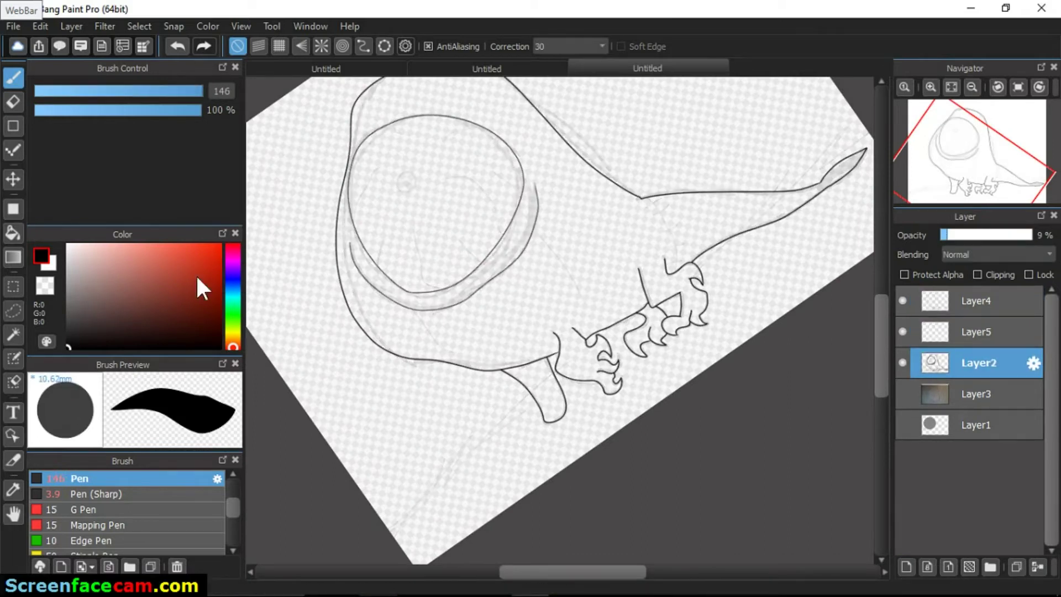
left_click(972, 301)
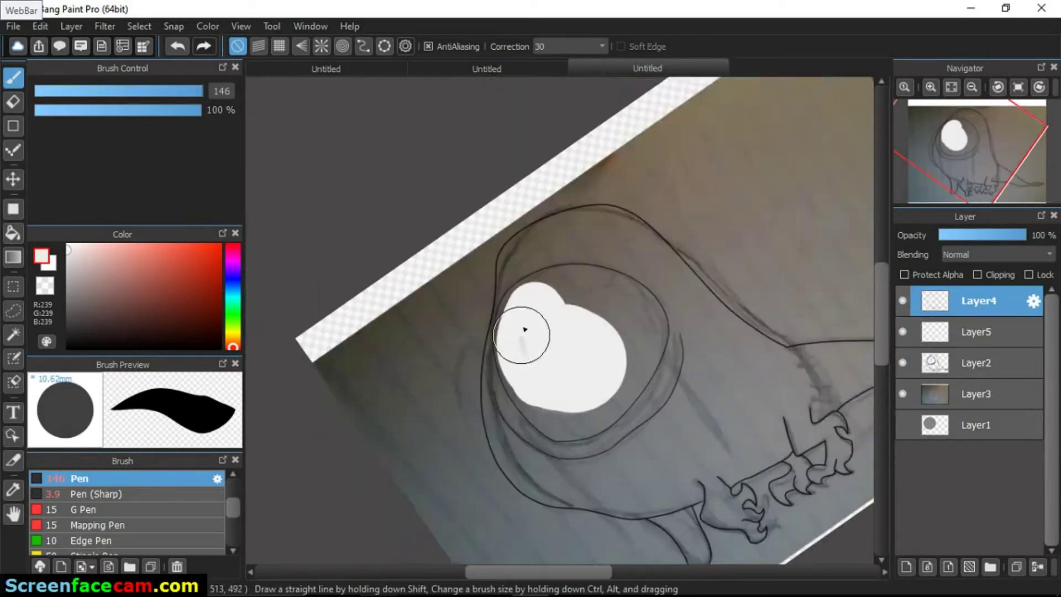
scroll(525, 329, "up", 2)
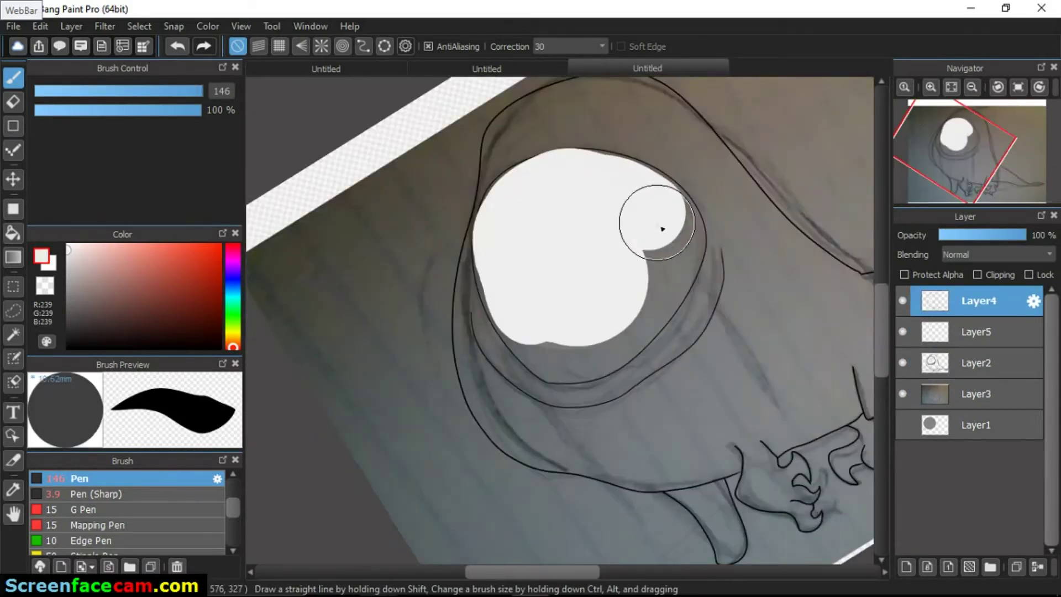
left_click_drag(977, 301, 978, 345)
left_click(562, 347)
left_click_drag(577, 298, 616, 185)
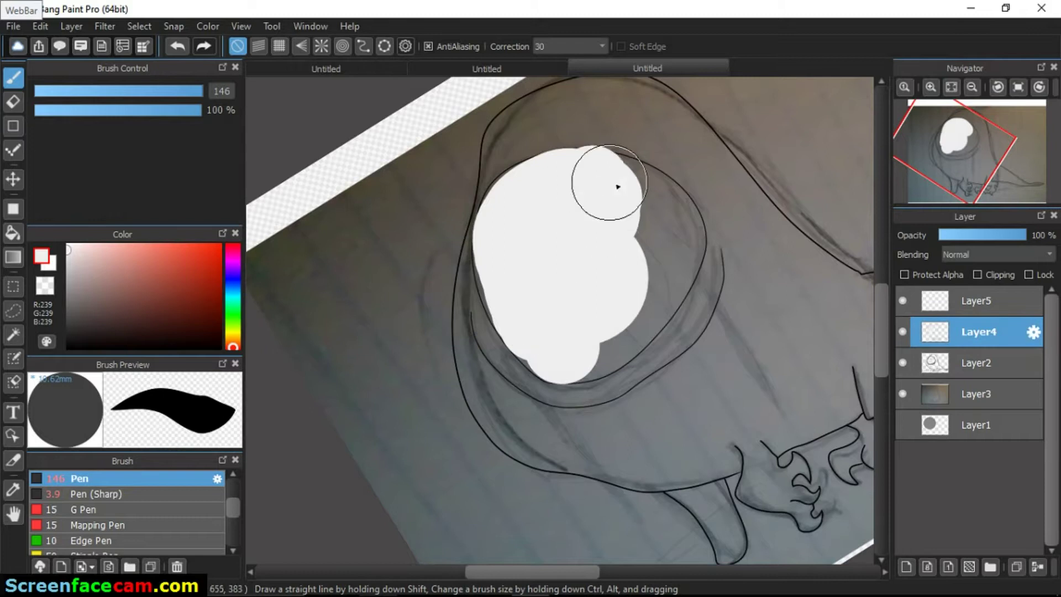
- Try to fill the eye's remaining edges with a size 33 Pen and clean its outline with a 9.8 eraser
scroll(615, 185, "up", 3)
left_click_drag(525, 371, 515, 352)
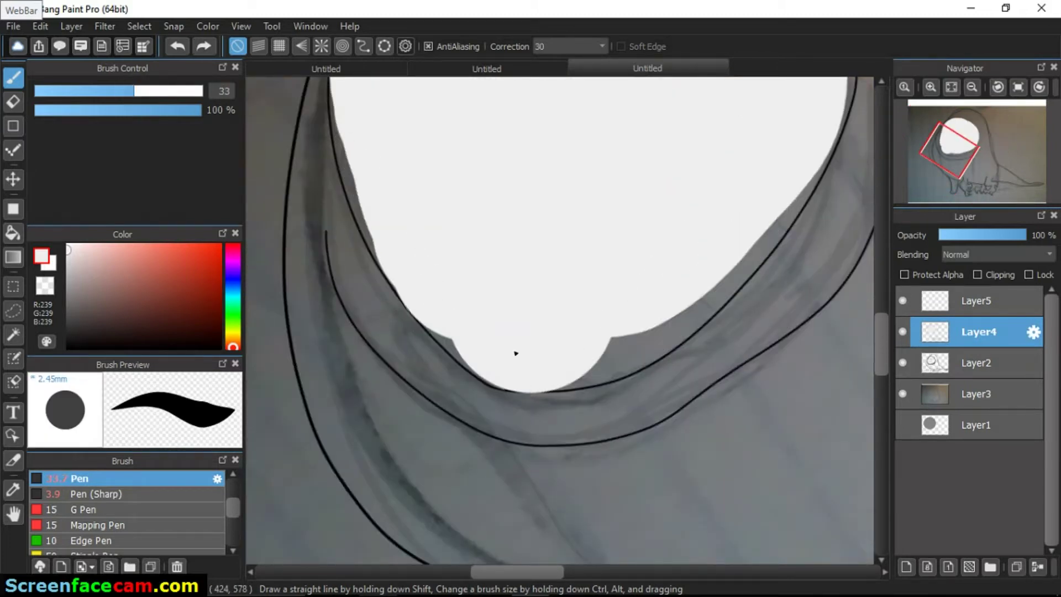
mouse_move(517, 356)
left_mouse_down()
mouse_move(653, 146)
mouse_move(639, 180)
mouse_move(686, 208)
mouse_move(521, 425)
mouse_move(822, 509)
mouse_move(677, 260)
mouse_move(541, 220)
left_mouse_up()
key("e")
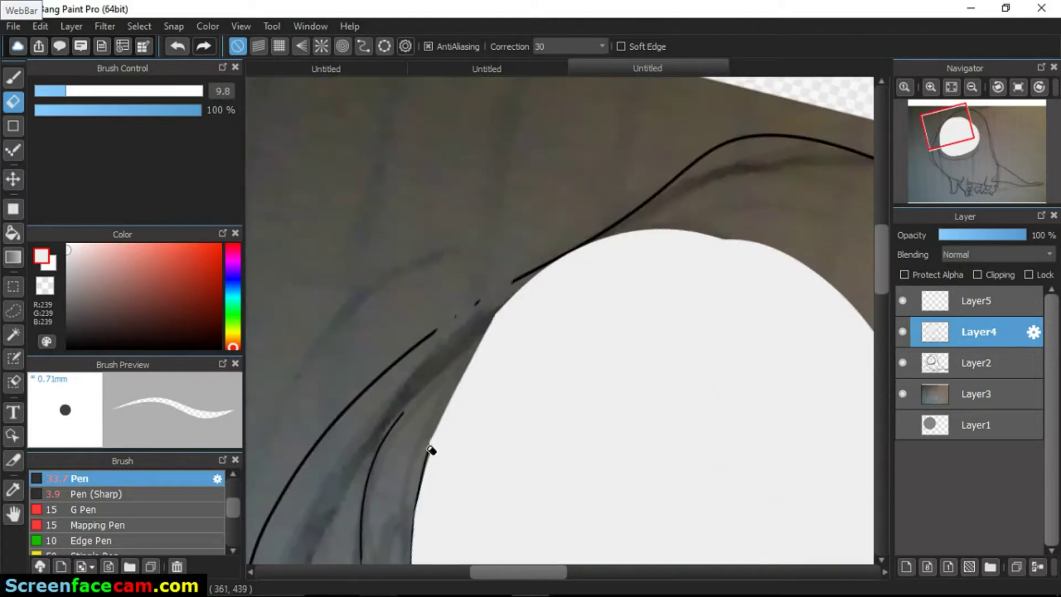
left_click_drag(516, 230, 490, 516)
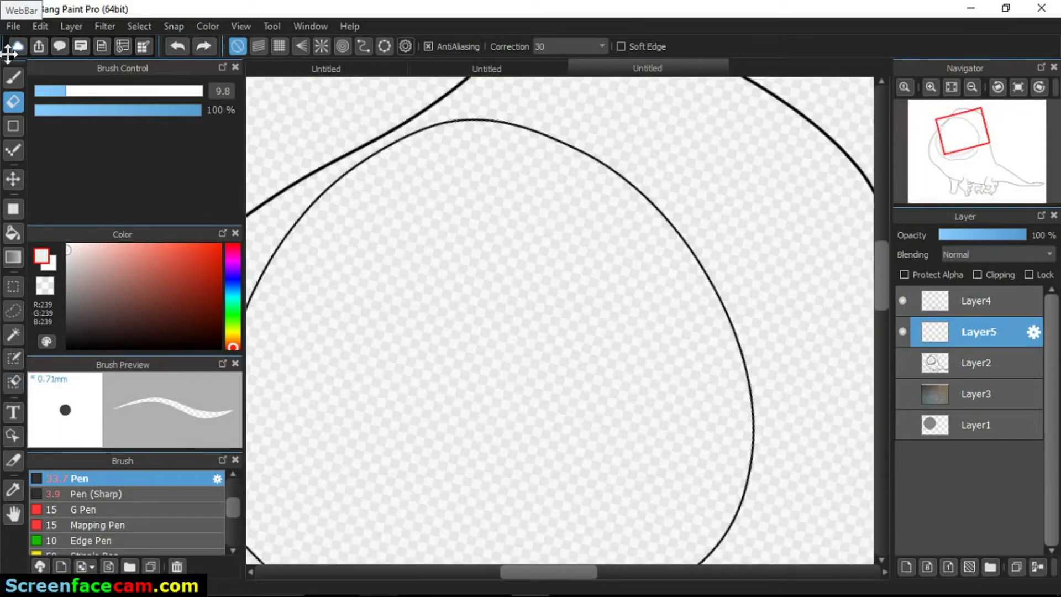
- Fill the creature's whole body, legs and tail with brown (116, 63, 7) on Layer5, beneath the line art
left_click(202, 270)
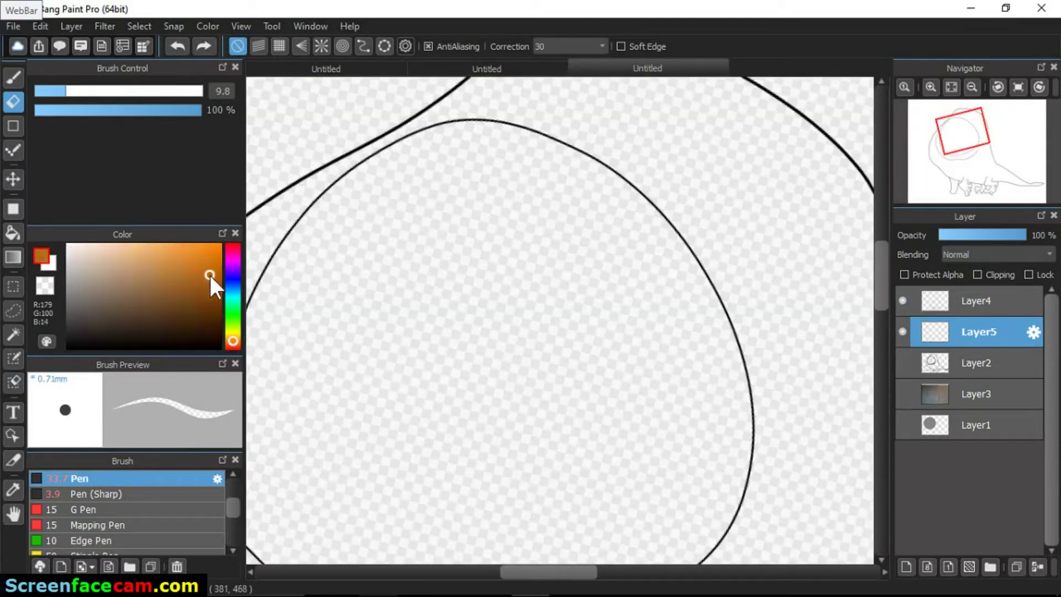
left_click_drag(66, 90, 142, 89)
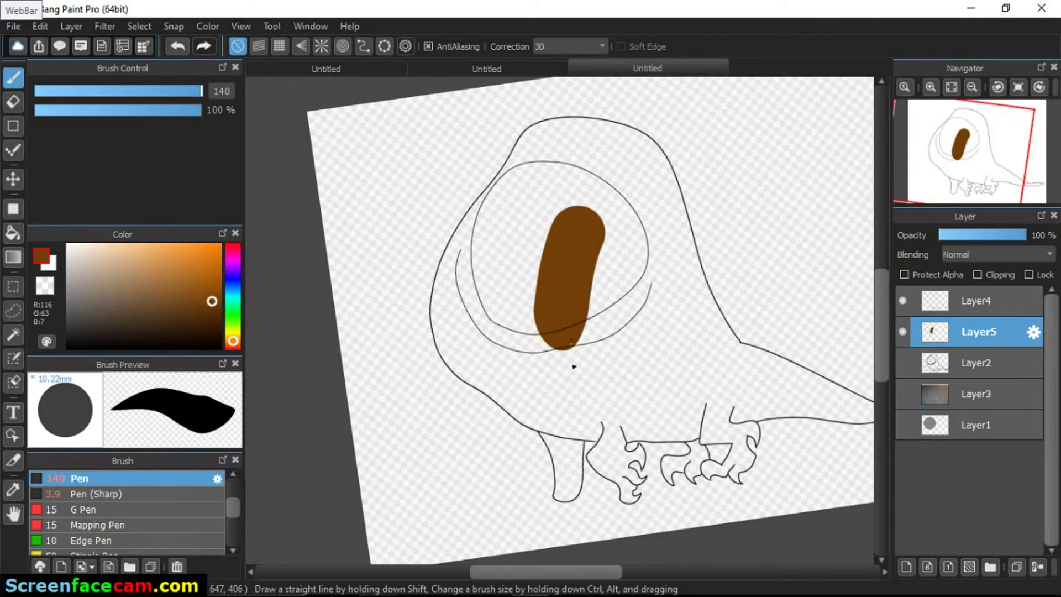
mouse_move(573, 366)
left_mouse_down()
mouse_move(479, 359)
mouse_move(481, 282)
mouse_move(567, 147)
mouse_move(749, 380)
left_mouse_up()
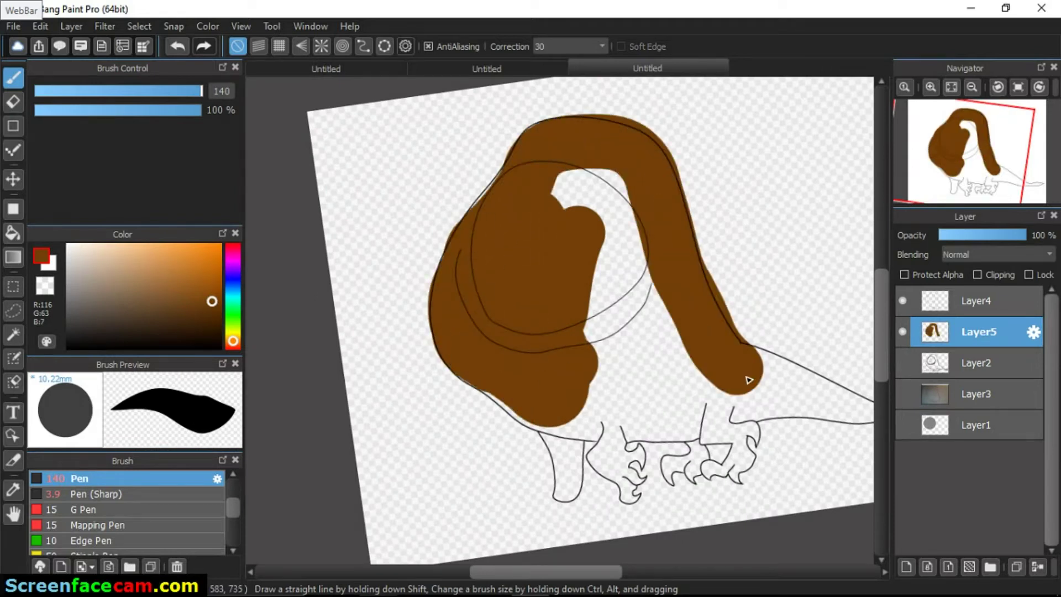
key("Delete")
key("g")
left_click(714, 367)
key("b")
mouse_move(481, 293)
left_mouse_down()
mouse_move(608, 188)
mouse_move(486, 300)
mouse_move(596, 260)
left_mouse_up()
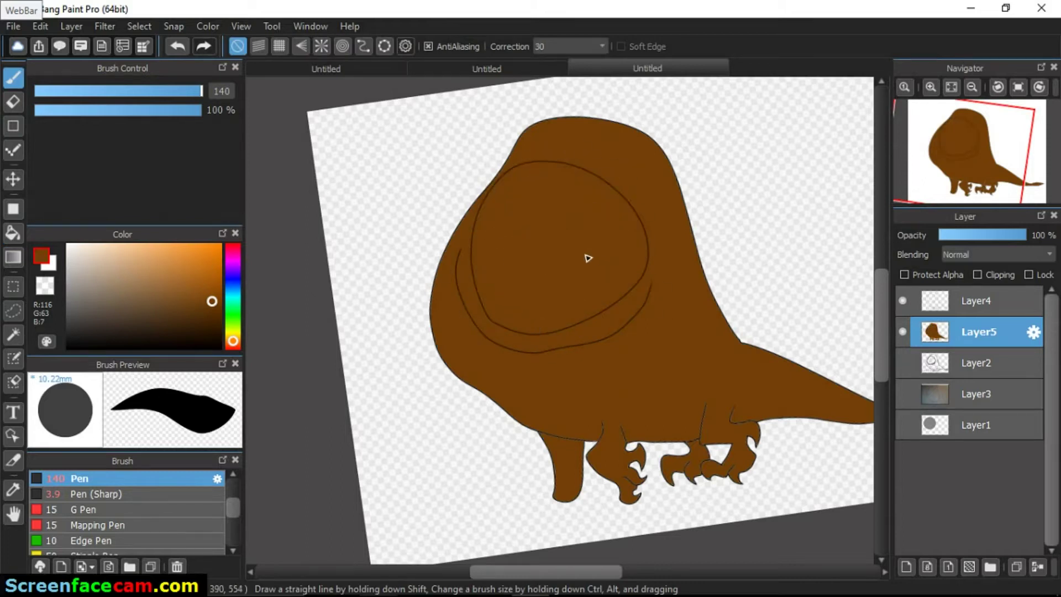
- Paint the tail tip dark brown (54, 28, 0) on Layer5, using progressively smaller Pen sizes down to 5.6 at the point
key("bracketleft")
scroll(710, 332, "up", 5)
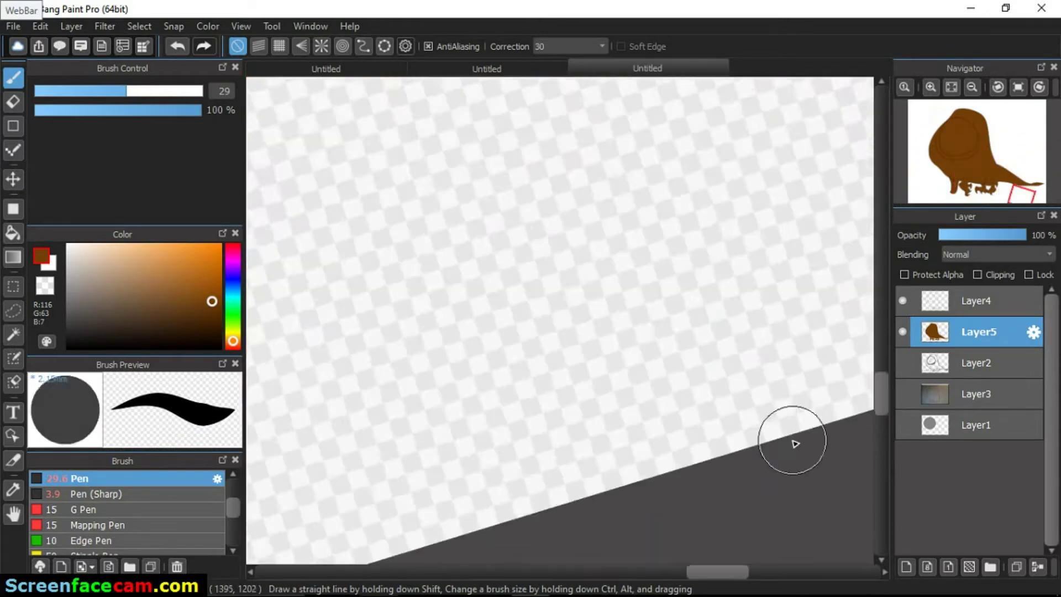
left_click(218, 327)
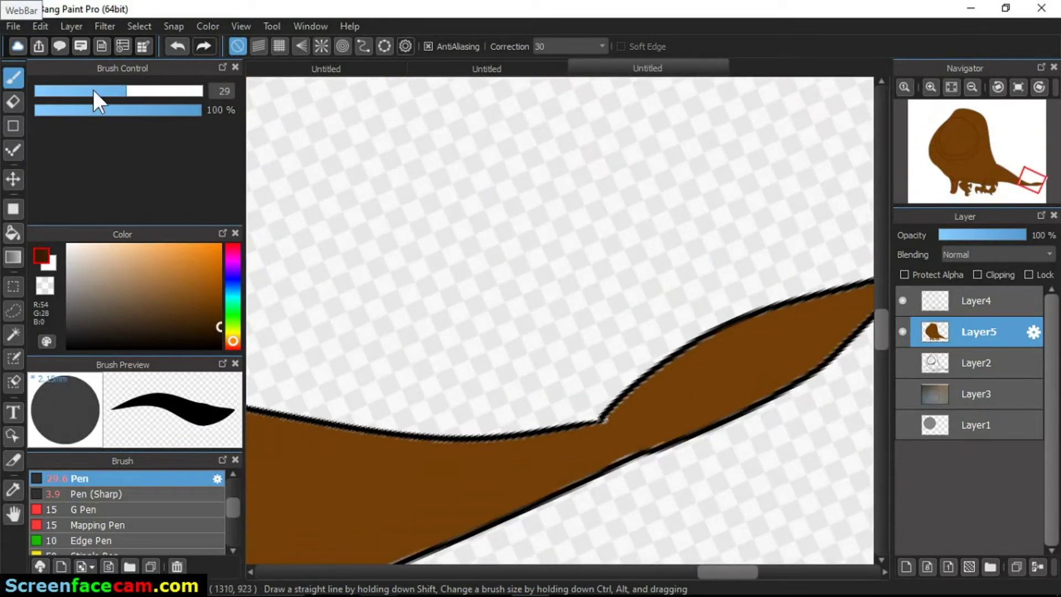
left_click_drag(591, 448, 807, 315)
scroll(559, 308, "up", 3)
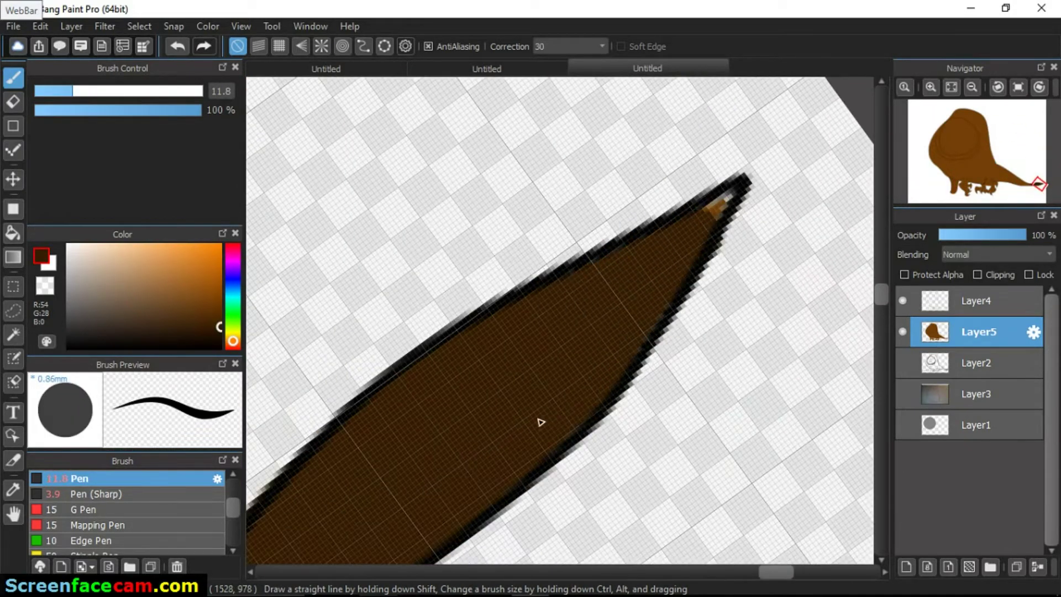
key("bracketleft")
key("bracketleft")
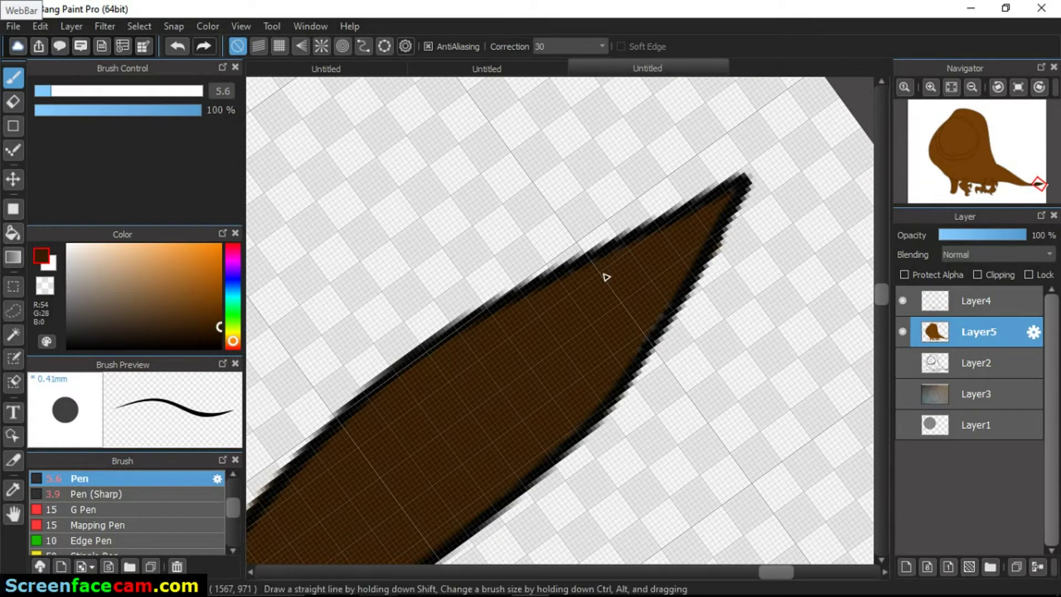
scroll(555, 252, "down", 3)
left_click_drag(568, 407, 668, 284)
- Paint over the unfilled gaps between the claws and feet in brown with the size 5.6 Pen on Layer5
scroll(838, 227, "down", 3)
scroll(713, 359, "up", 5)
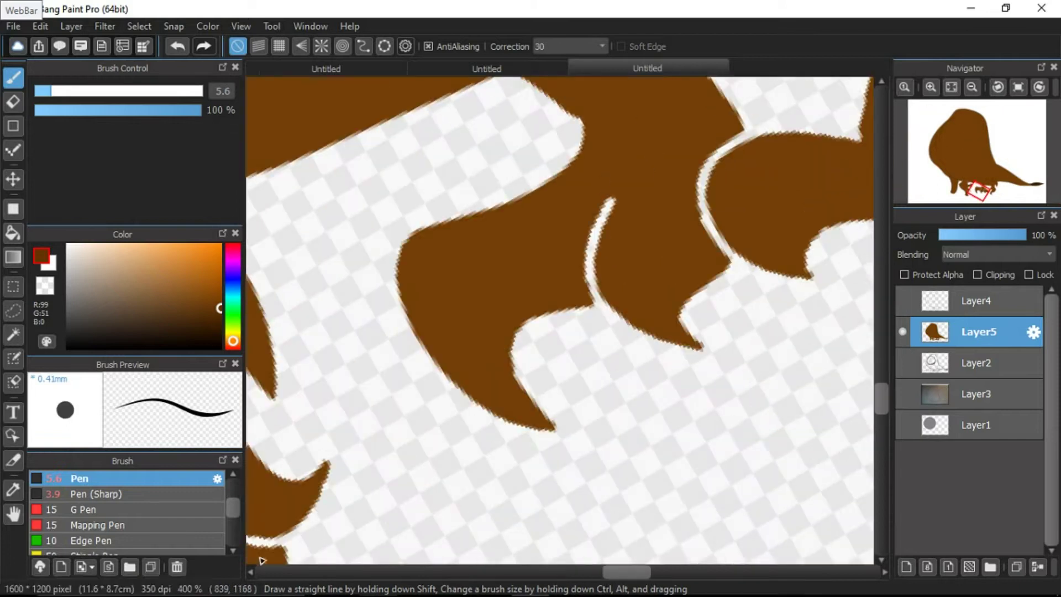
left_click(12, 74)
mouse_move(622, 189)
left_mouse_down()
mouse_move(757, 485)
mouse_move(729, 76)
left_mouse_up()
mouse_move(768, 249)
left_mouse_down()
mouse_move(711, 386)
mouse_move(721, 337)
left_mouse_up()
left_click_drag(721, 337, 748, 207)
scroll(749, 241, "down", 1)
left_click_drag(680, 161, 893, 442)
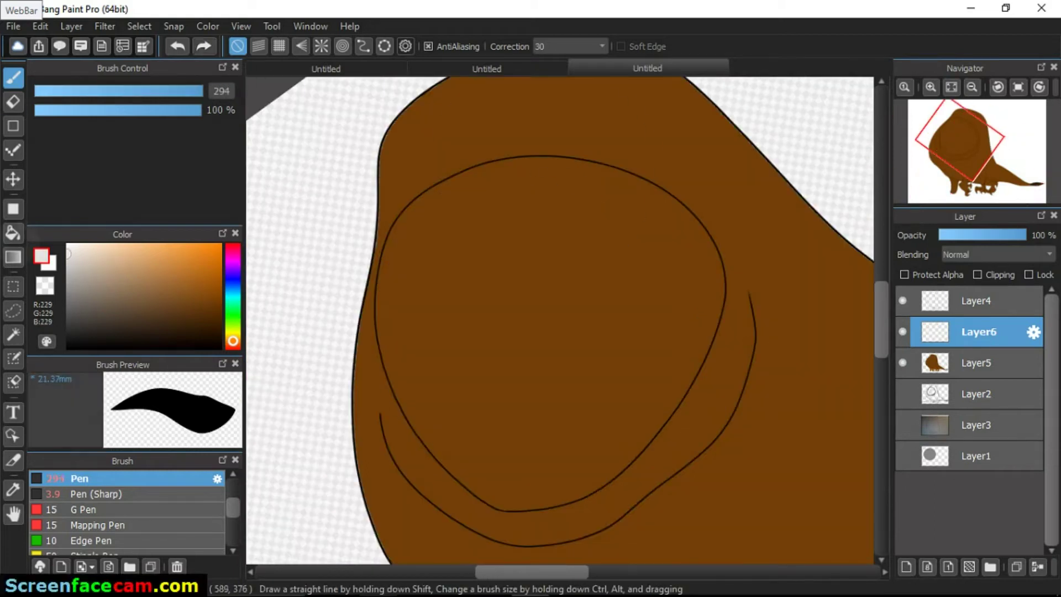
- Fill the eyeball with light grey (229, 229, 229) on a separate layer above the brown body, using the Pen at size 294
left_click(553, 331)
left_click(902, 363)
left_click(902, 363)
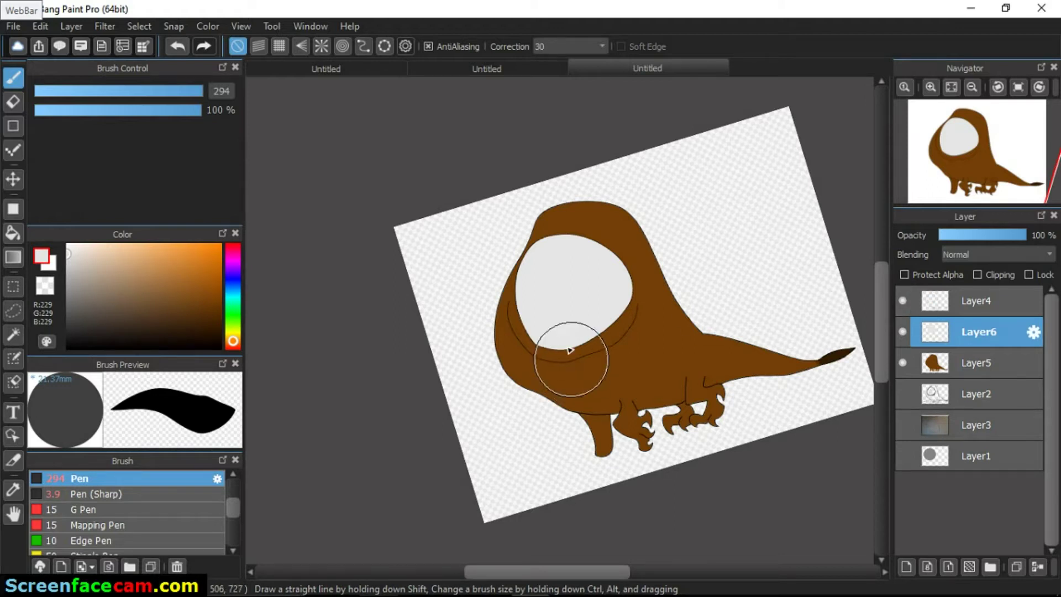
- Move the Layer2 sketch to the top of the stack at 45% opacity and add a new layer beneath the body colour
left_click_drag(972, 394, 970, 301)
left_click(982, 235)
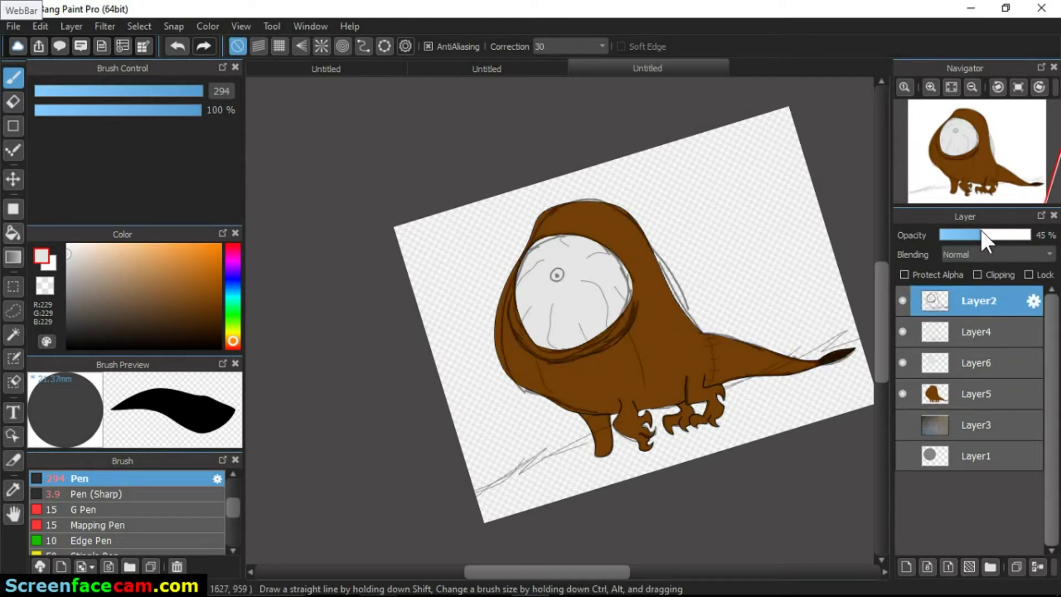
left_click(970, 420)
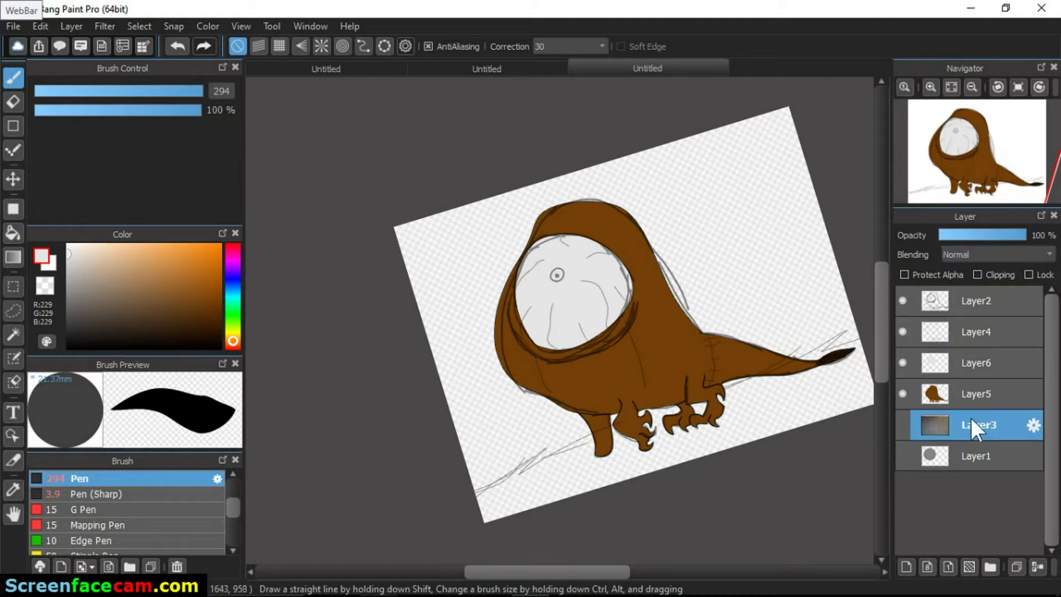
key("ctrl+shift+n")
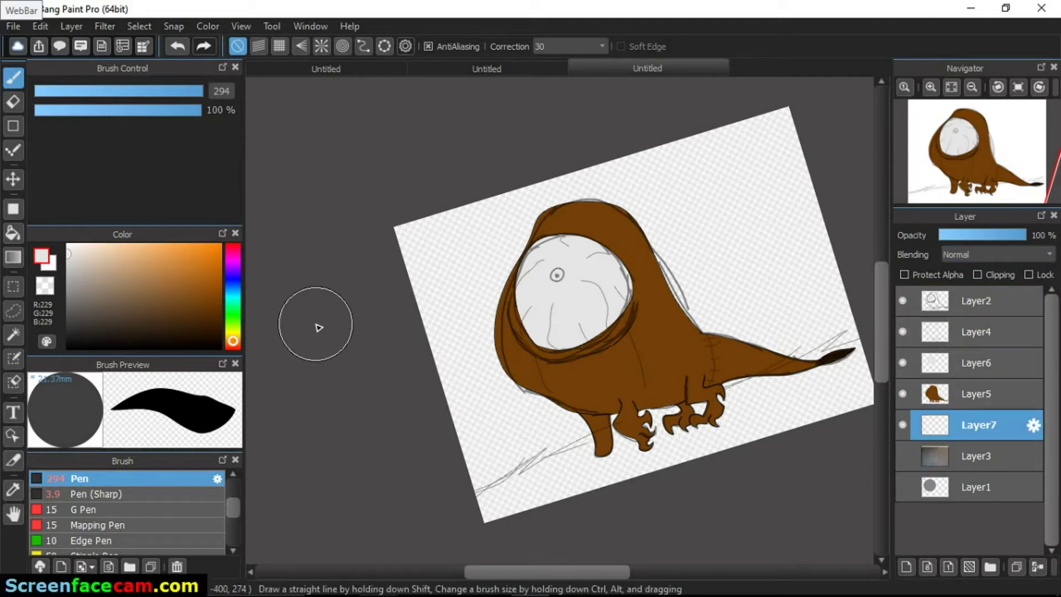
- Add a layer above the Layer4 line art and paint a blue iris on the eye with the Pen at size 36
left_click(975, 331)
left_click(906, 567)
left_click(232, 285)
left_click(219, 245)
left_click(124, 90)
left_click(552, 277)
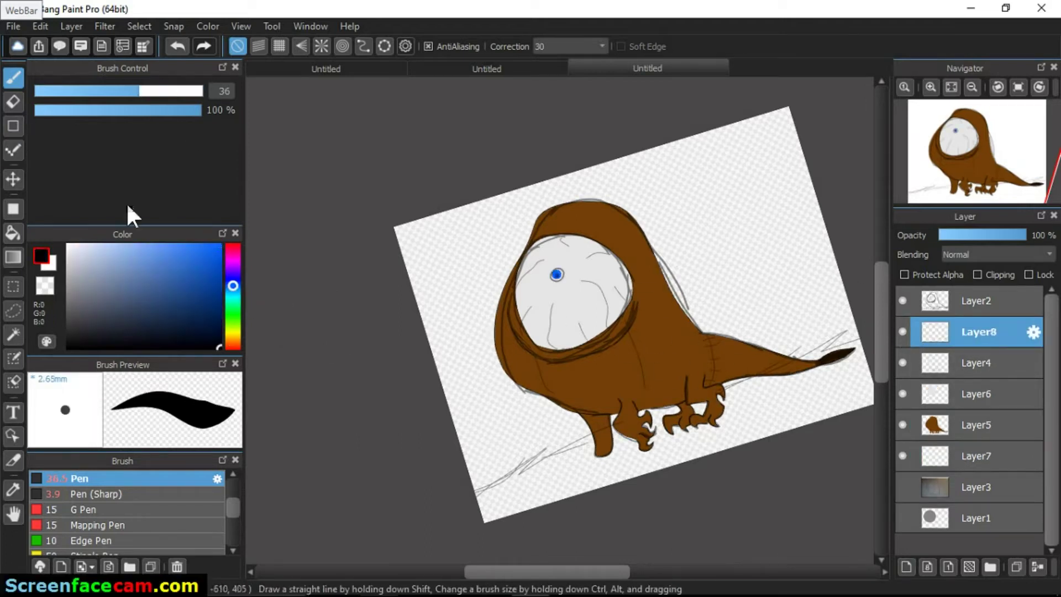
- Paint a black pupil inside the blue iris with the Pen at size 11.1
left_click(219, 347)
left_click(70, 90)
left_click(552, 276)
scroll(558, 276, "up", 5)
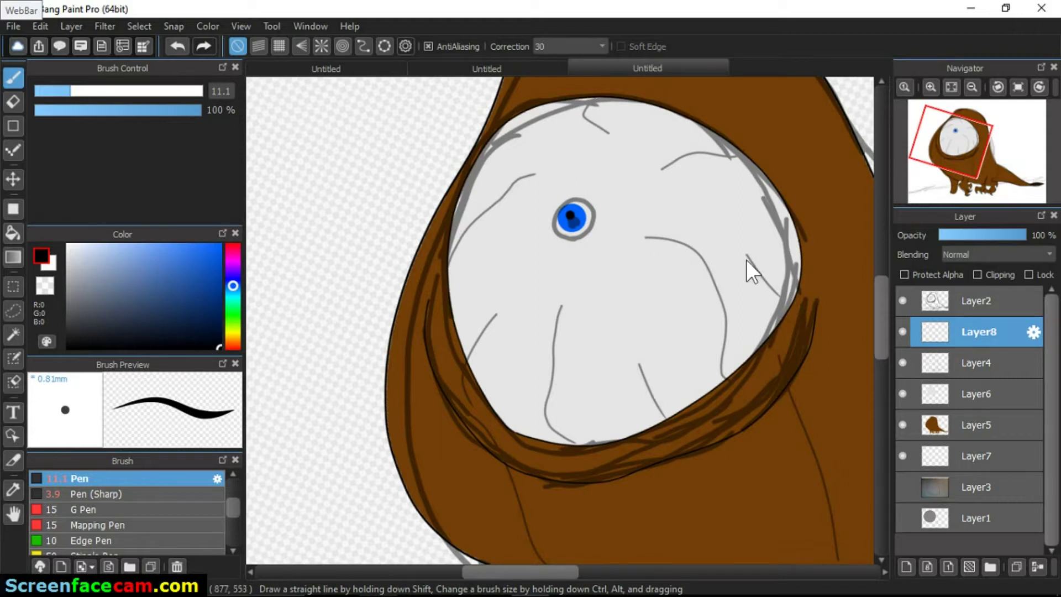
- Hide the Layer2 sketch, the Layer8 iris and the Layer4 line art
scroll(746, 259, "down", 3)
left_click(902, 300)
left_click(902, 331)
left_click(902, 362)
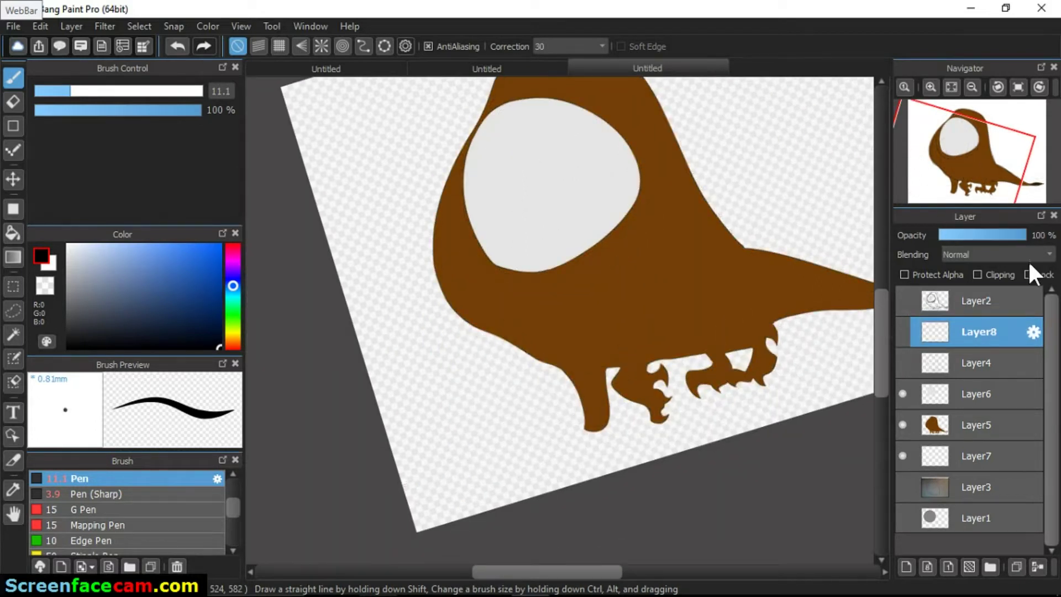
- Select the brown body area around the eye with the Magic Wand and add a new layer above Layer5 for shading
key("w")
left_click(490, 225)
key("b")
left_click(957, 415)
left_click(906, 566)
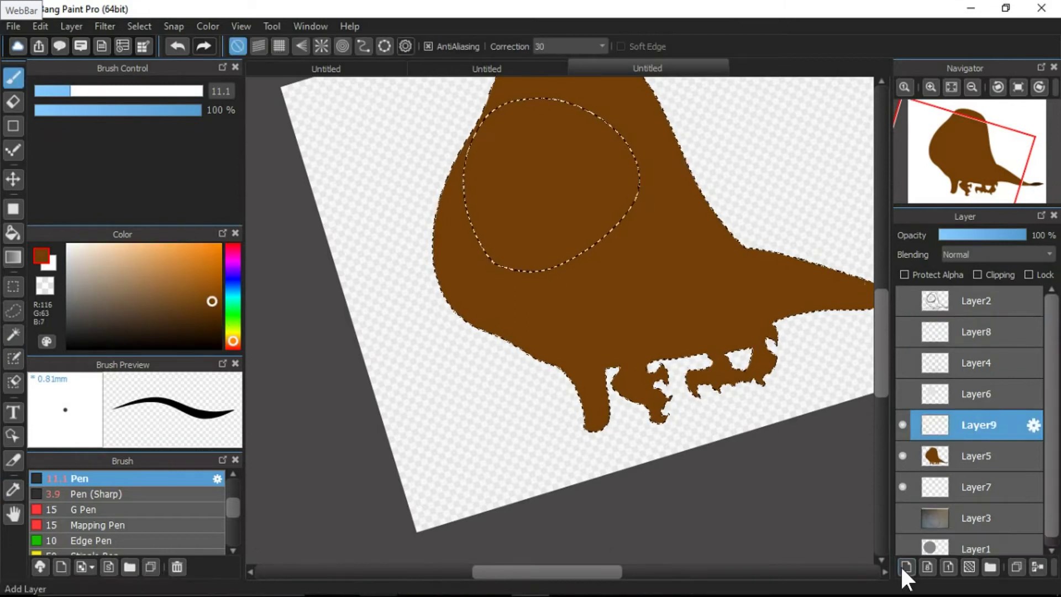
- Shade the body's edges, legs and eye surround dark brown (36, 18, 0) with the Watercolor (Wet) brush on the new layer
scroll(229, 516, "down", 5)
left_click(111, 490)
left_click(219, 334)
mouse_move(450, 287)
left_mouse_down()
mouse_move(552, 350)
mouse_move(588, 351)
left_mouse_up()
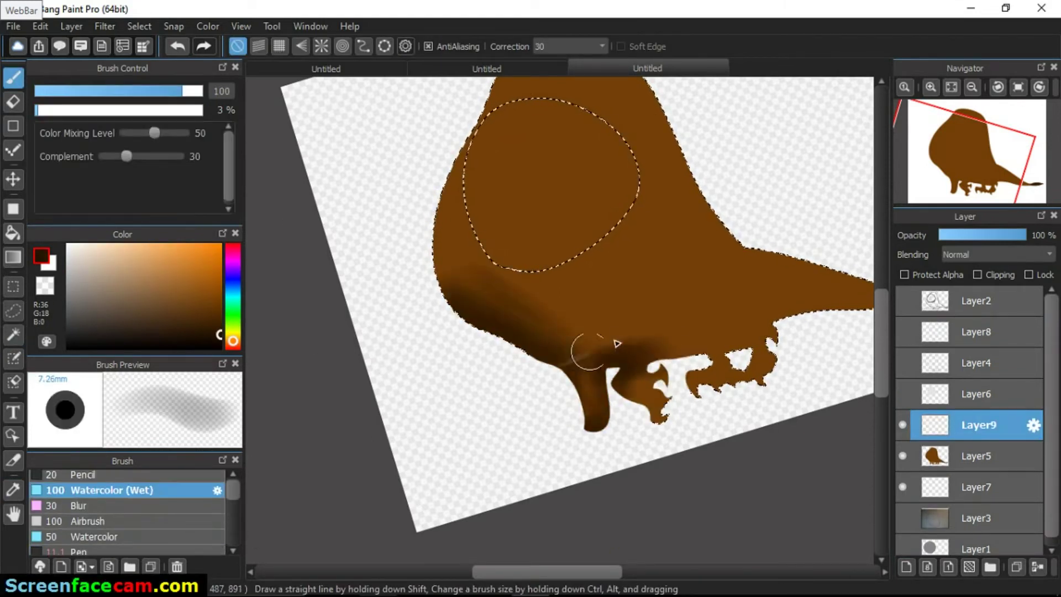
scroll(769, 303, "down", 2)
mouse_move(769, 303)
left_mouse_down()
mouse_move(687, 225)
mouse_move(682, 254)
mouse_move(644, 149)
mouse_move(679, 315)
left_mouse_up()
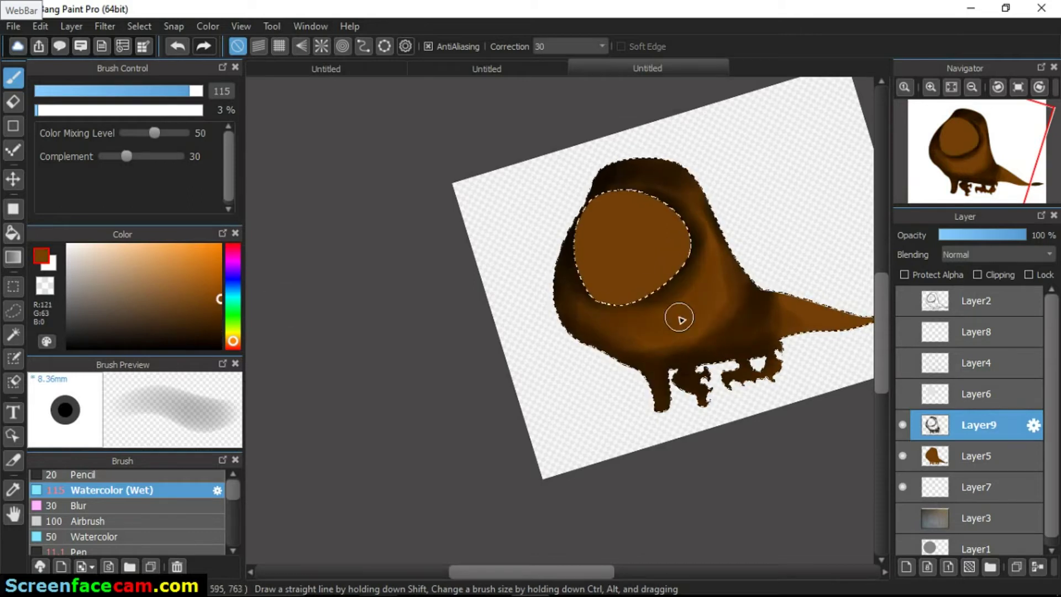
- Paint light orange (255, 195, 131) highlights along the body, tail, legs and claws, and start softening them with the Blur brush at size 182
key("ctrl+d")
mouse_move(701, 239)
left_mouse_down()
mouse_move(289, 303)
mouse_move(619, 156)
mouse_move(663, 305)
left_mouse_up()
mouse_move(497, 353)
left_mouse_down()
mouse_move(610, 232)
mouse_move(693, 406)
mouse_move(703, 379)
mouse_move(784, 289)
mouse_move(777, 466)
mouse_move(581, 440)
left_mouse_up()
left_click(79, 504)
scroll(581, 439, "up", 3)
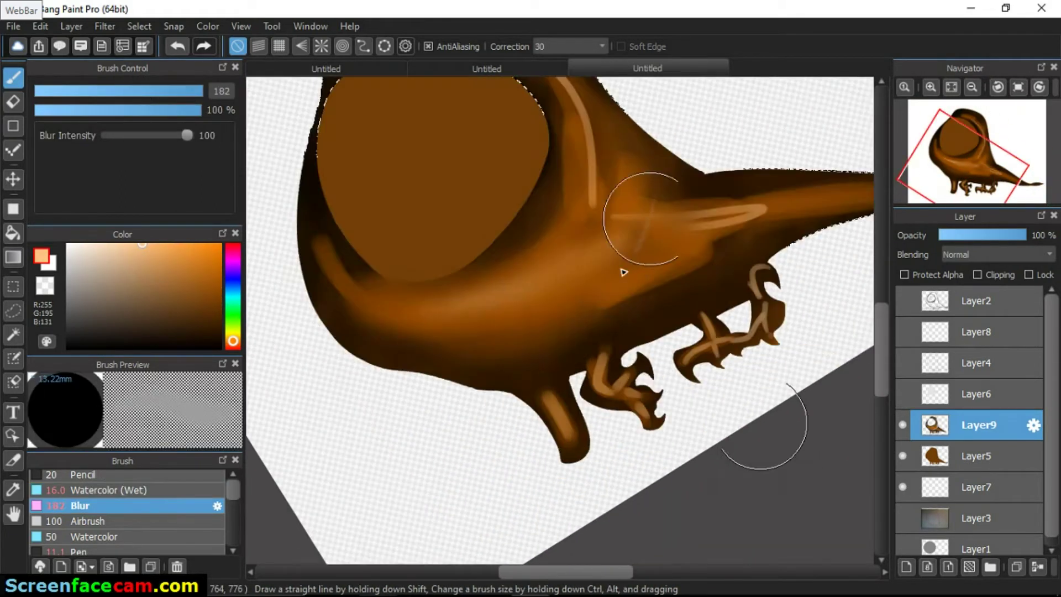
- Add Watercolor (Wet) highlight strokes from the belly to the tail base and soften them with the Blur brush
left_click(79, 489)
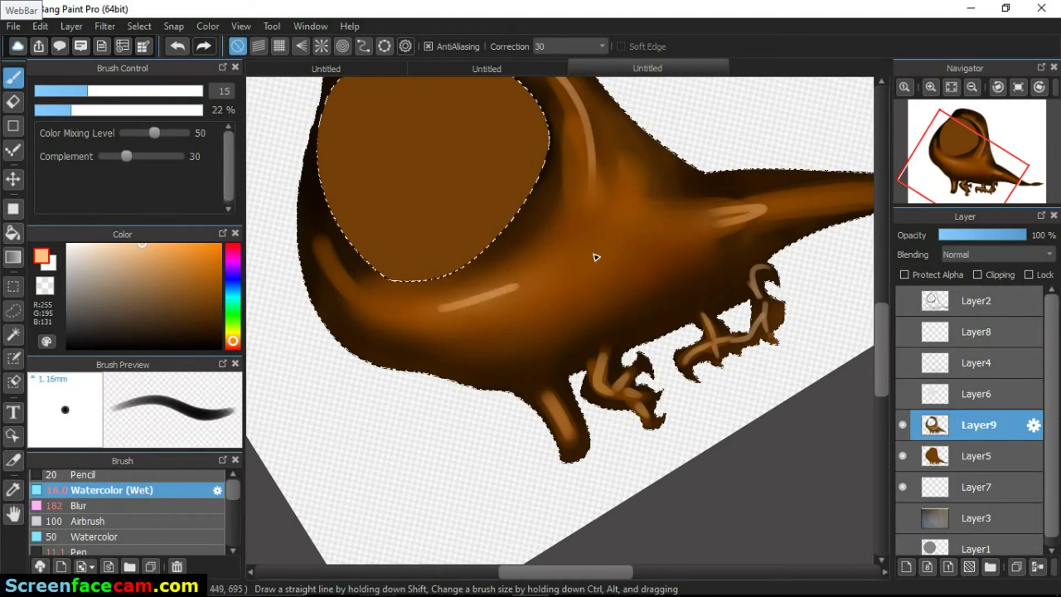
left_click_drag(442, 308, 724, 227)
left_click(78, 505)
left_click_drag(651, 248, 555, 267)
- Blur the highlights around the eye, along the back and tail, and on the feet with the Blur brush at size 96
scroll(554, 268, "up", 2)
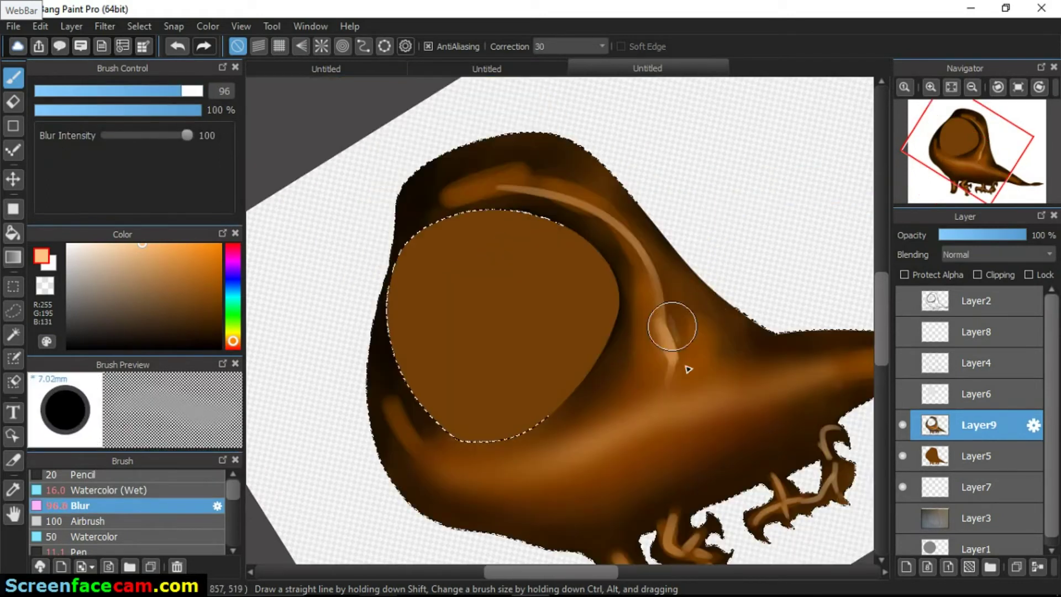
left_click_drag(719, 380, 457, 184)
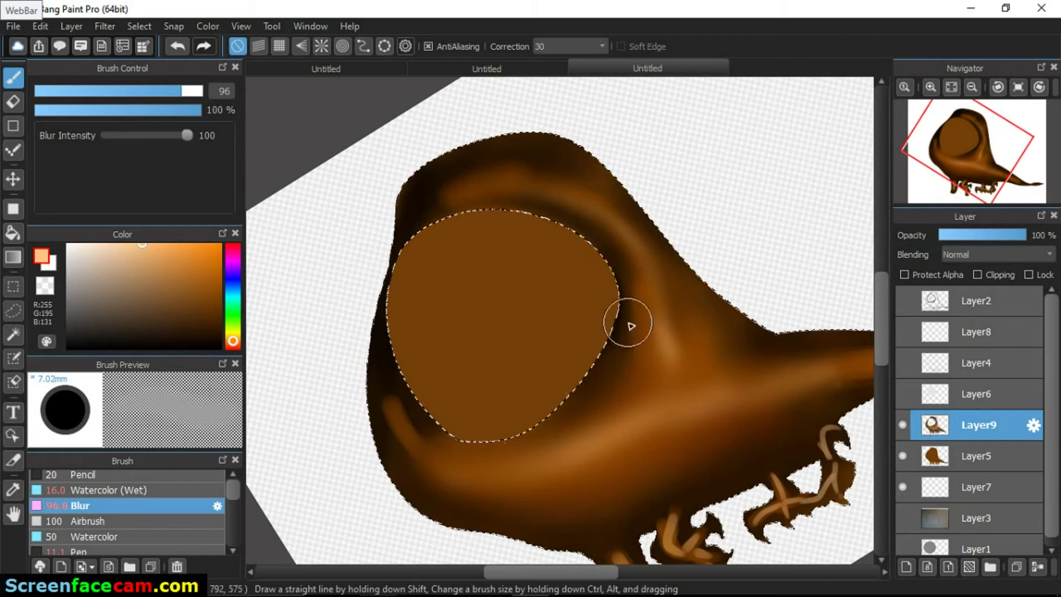
left_click_drag(635, 509, 513, 368)
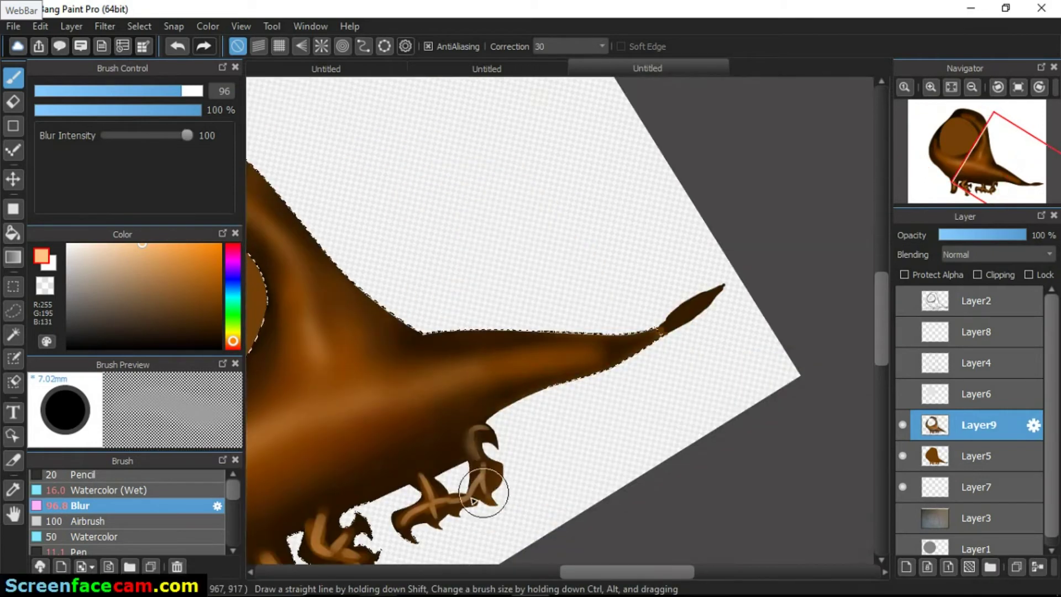
left_click_drag(611, 573, 597, 445)
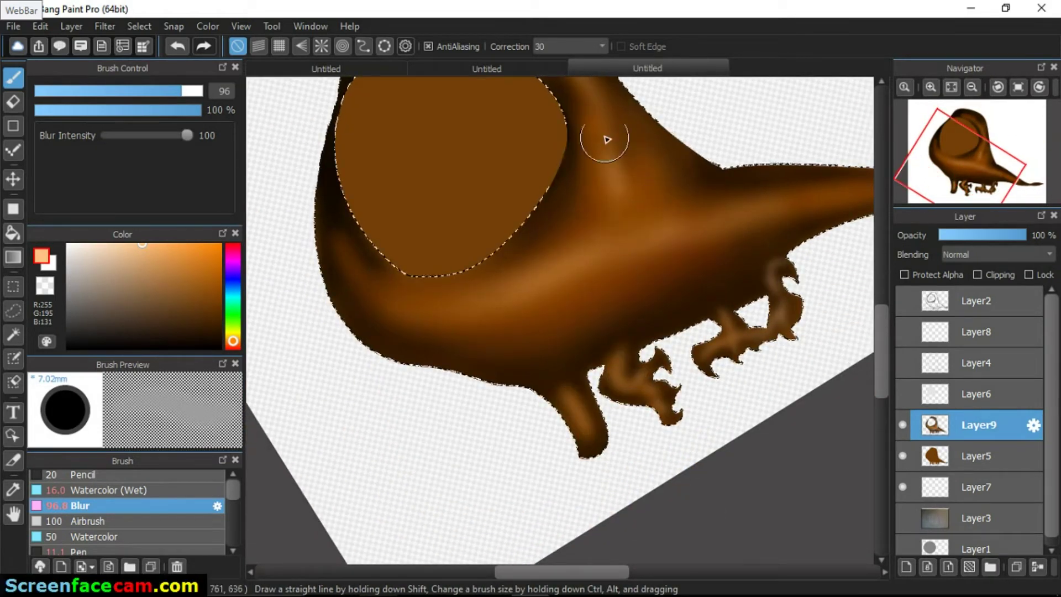
- Blur the body highlights at brush size 144, and darken the body's outer edges in black with the Airbrush at size 137
left_click_drag(634, 219, 629, 182)
left_click_drag(662, 229, 568, 256)
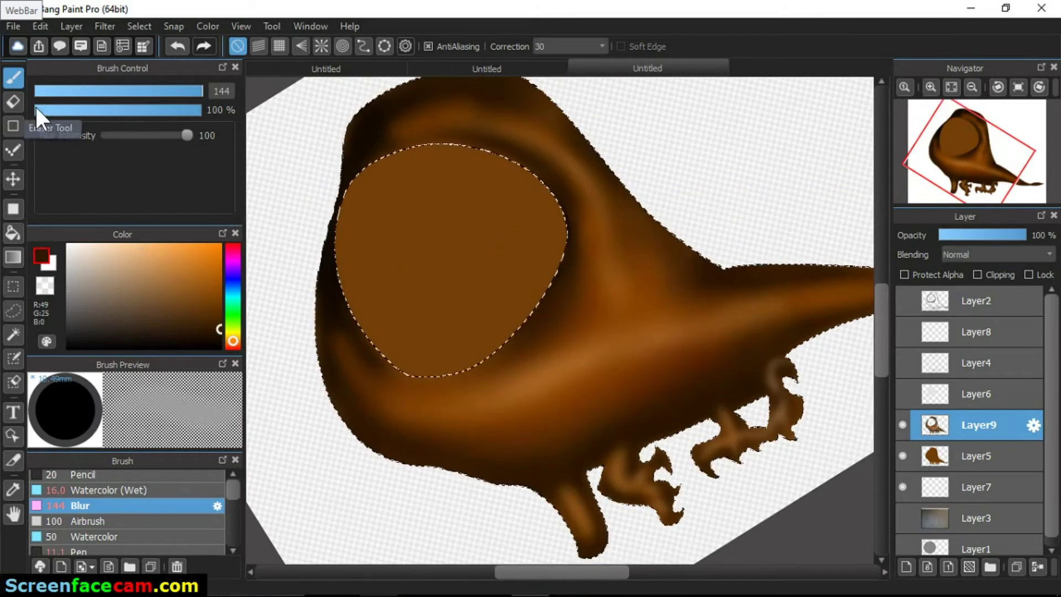
left_click(88, 521)
left_click(494, 366, "alt")
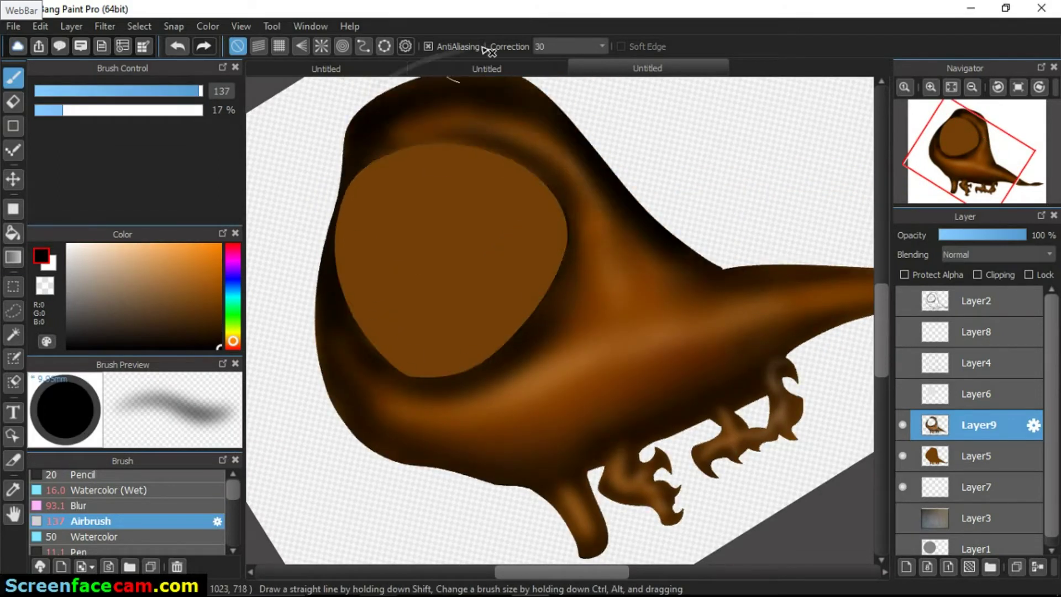
- Paint light orange (255, 195, 130) Watercolor (Wet) highlights at size 36 along the body and brow, and soften them with Blur at size 204
key("ctrl+d")
left_click(111, 489)
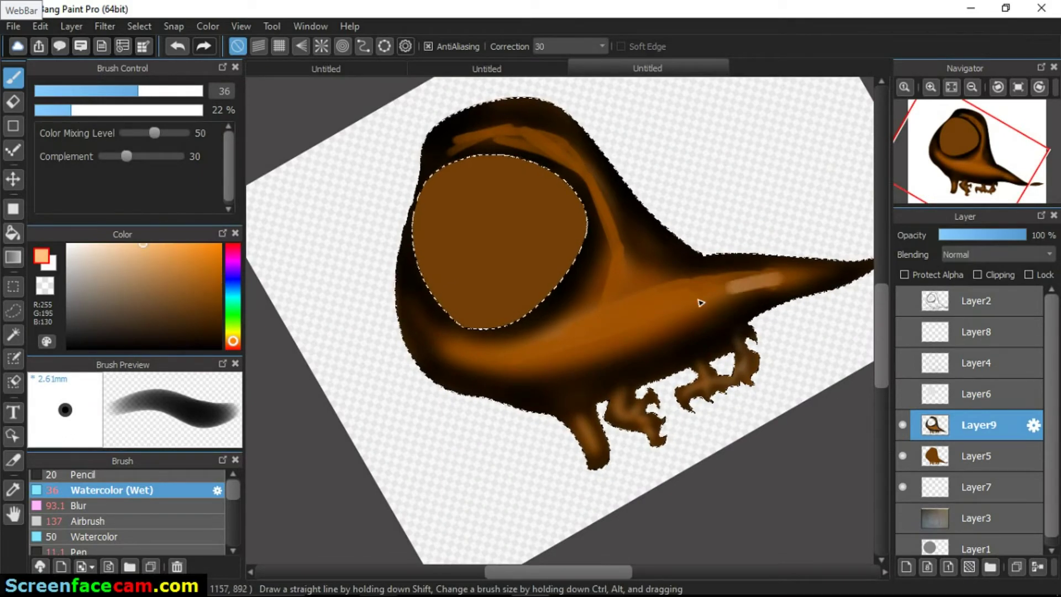
key("ctrl+d")
left_click(80, 505)
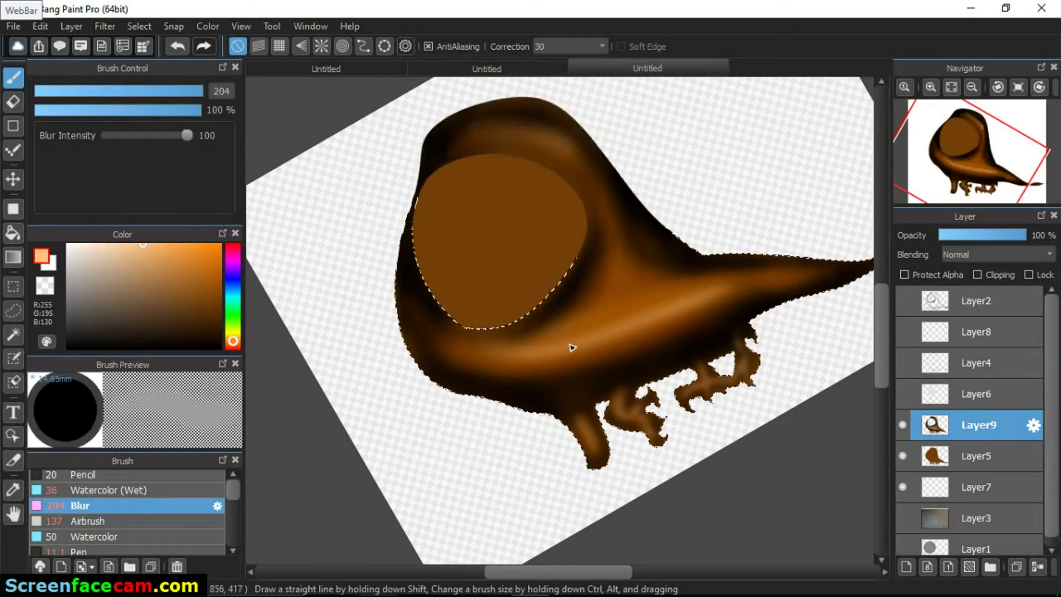
- Show the line art on Layer4 and paint black Watercolor (Wet) shading at size 36 around the fold below the eye
left_click(903, 362)
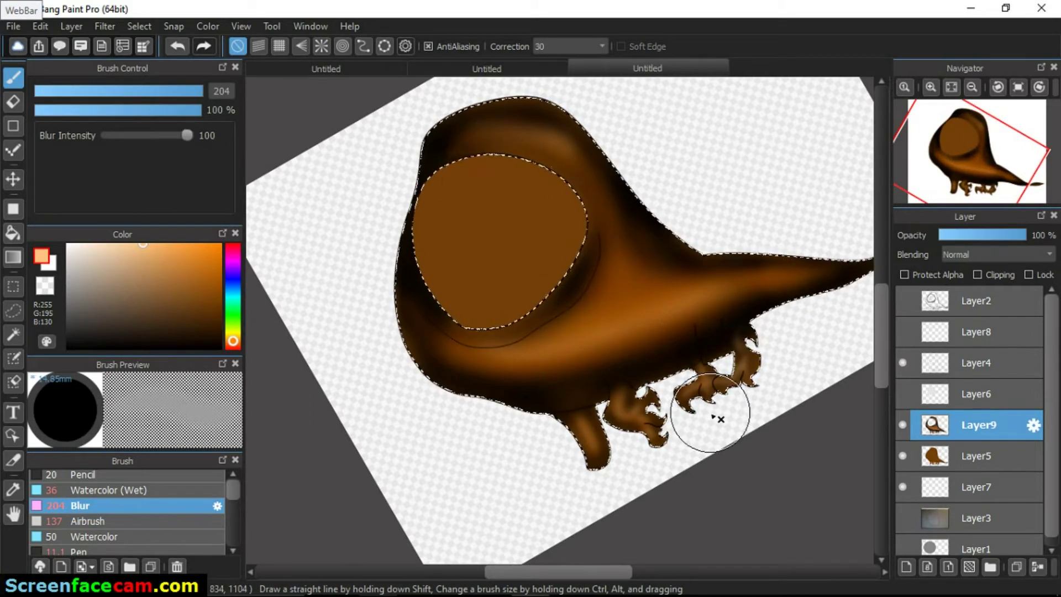
left_click(80, 489)
scroll(479, 421, "up", 3)
left_click_drag(663, 342, 478, 421)
scroll(478, 422, "down", 3)
left_click_drag(608, 310, 481, 374)
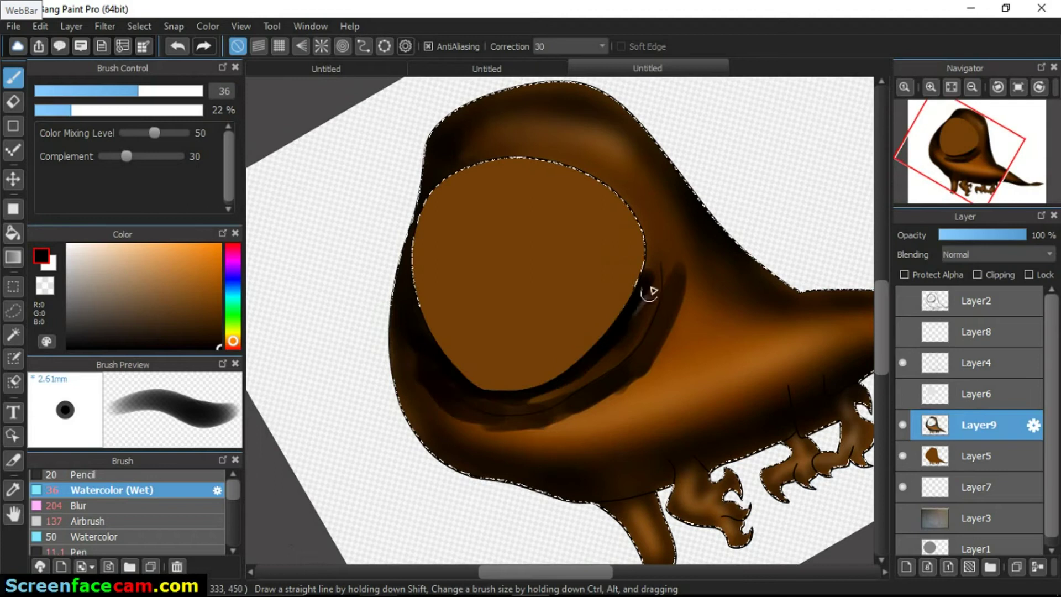
- Paint light highlights along the lower eyelid fold with Watercolor (Wet) at size 17, and blend them at 4% opacity
left_click(479, 393, "alt")
mouse_move(677, 251)
left_mouse_down()
mouse_move(510, 420)
mouse_move(494, 404)
mouse_move(445, 400)
left_mouse_up()
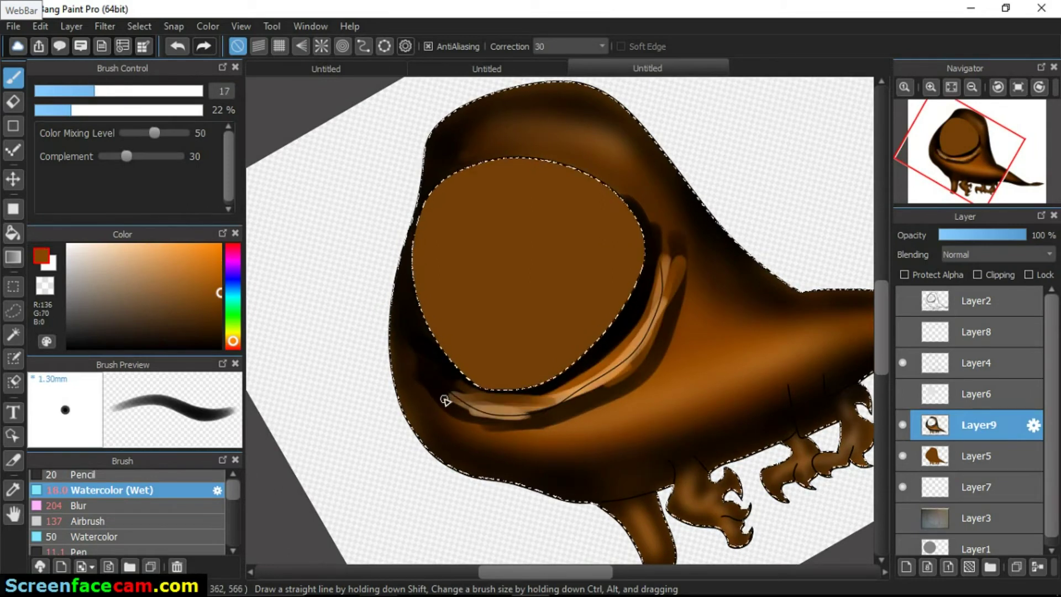
left_click(78, 505)
scroll(599, 303, "up", 3)
left_click(81, 489)
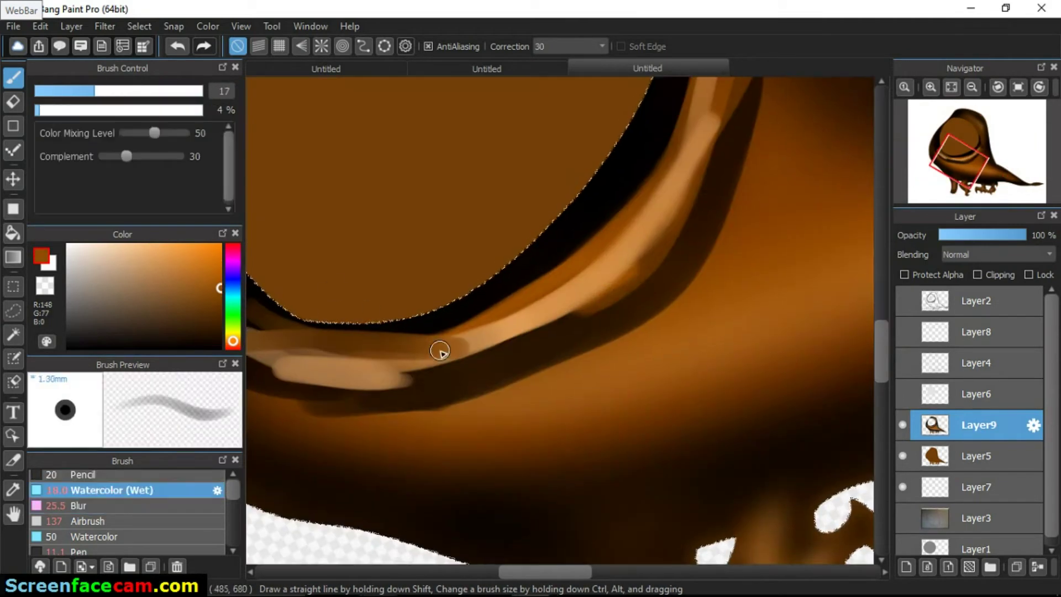
mouse_move(525, 334)
left_mouse_down()
mouse_move(333, 197)
mouse_move(694, 284)
left_mouse_up()
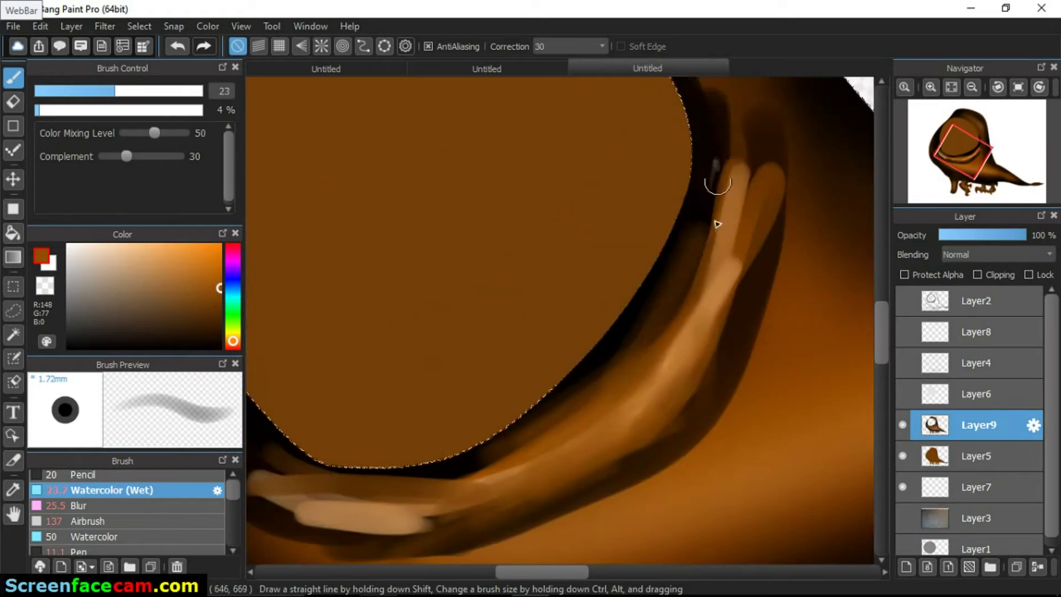
mouse_move(740, 240)
left_mouse_down()
mouse_move(630, 485)
mouse_move(739, 338)
left_mouse_up()
- Darken both edges of the lower eyelid fold in dark brown (23, 11, 0) at size 32 and 5% opacity
left_click(219, 340)
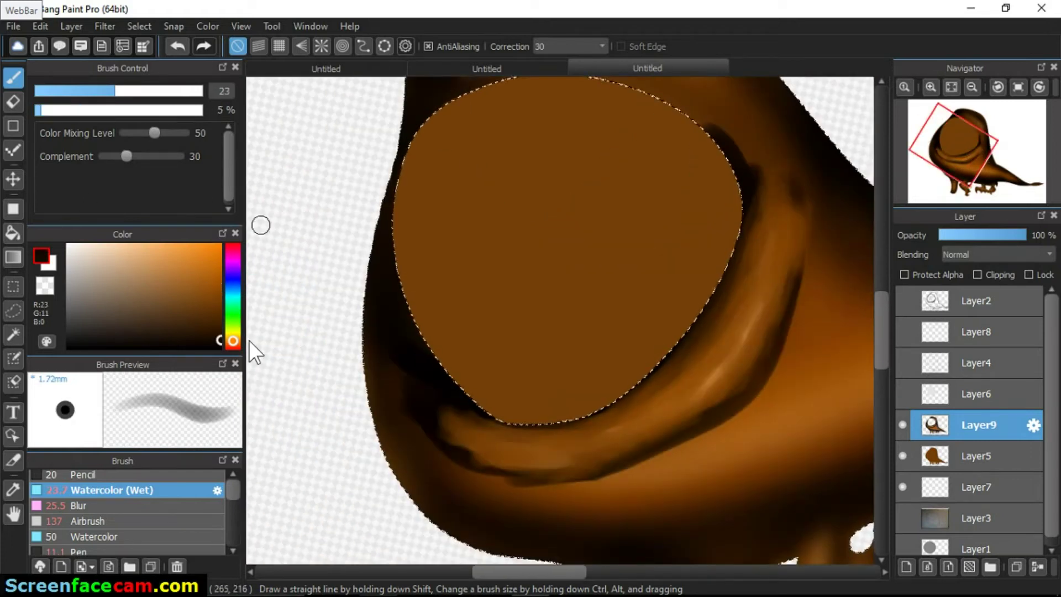
left_click(132, 91)
mouse_move(773, 382)
left_mouse_down()
mouse_move(552, 486)
mouse_move(473, 500)
left_mouse_up()
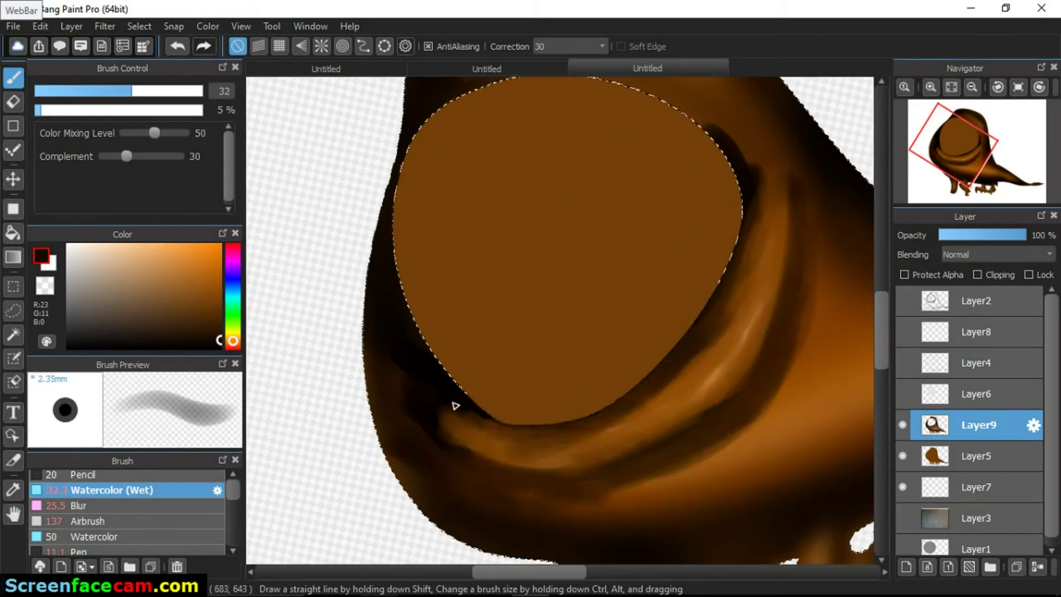
left_click_drag(712, 342, 773, 166)
- Add a thin light orange (255, 206, 153) highlight along the lower eyelid and soften it with the Blur brush
left_click(129, 243)
left_click(79, 505)
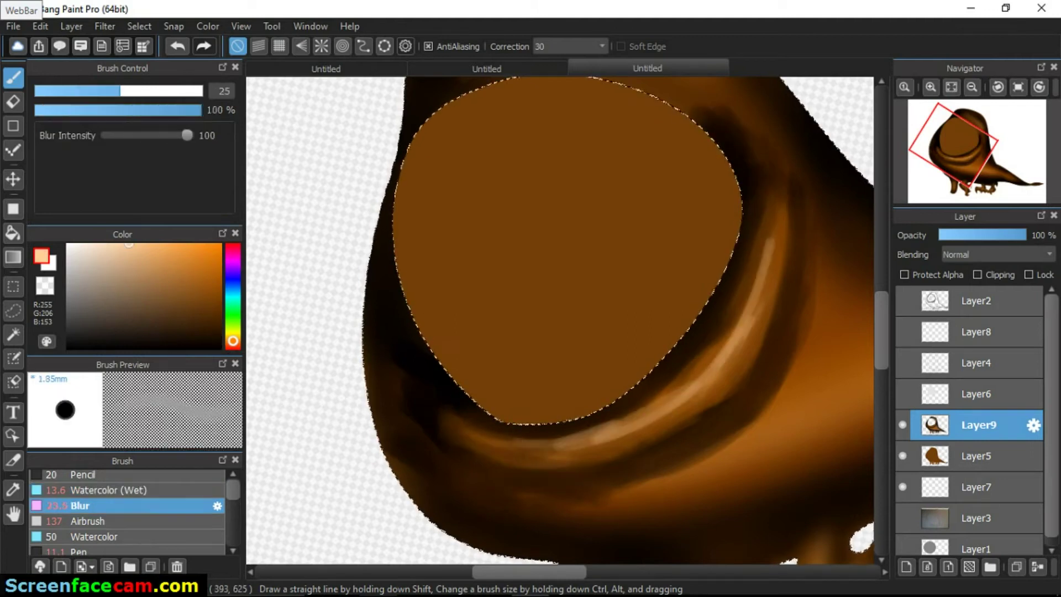
left_click_drag(549, 449, 727, 348)
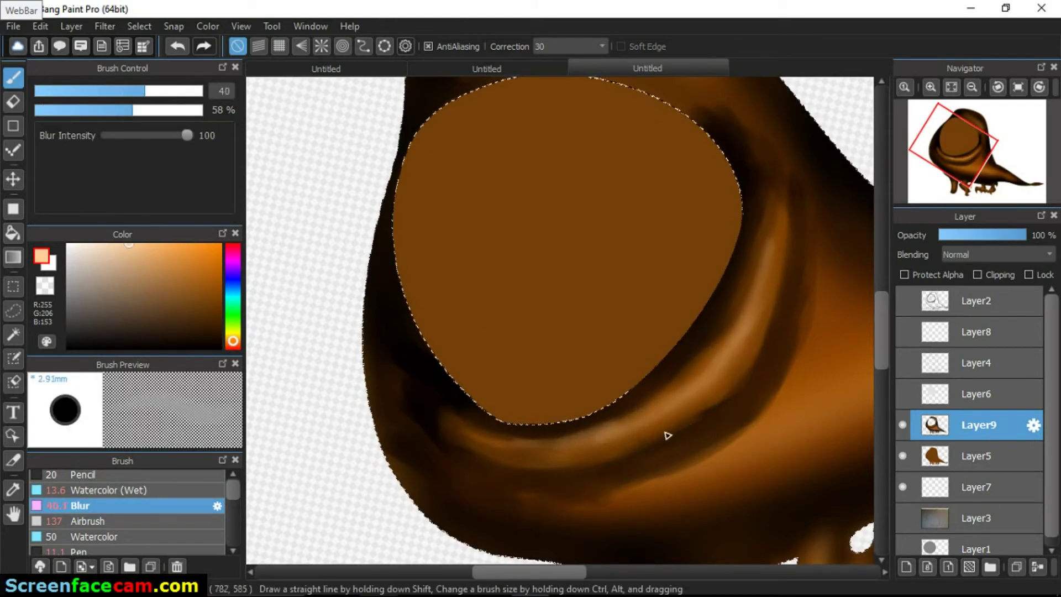
- Paint orange (194, 101, 0) Watercolor (Wet) strokes at size 45 over the body beside and below the eyelid
scroll(689, 426, "down", 3)
left_click(105, 489)
left_click(741, 307, "alt")
mouse_move(817, 312)
left_mouse_down()
mouse_move(639, 429)
mouse_move(874, 320)
left_mouse_up()
key("ctrl+z")
left_click(746, 355, "alt")
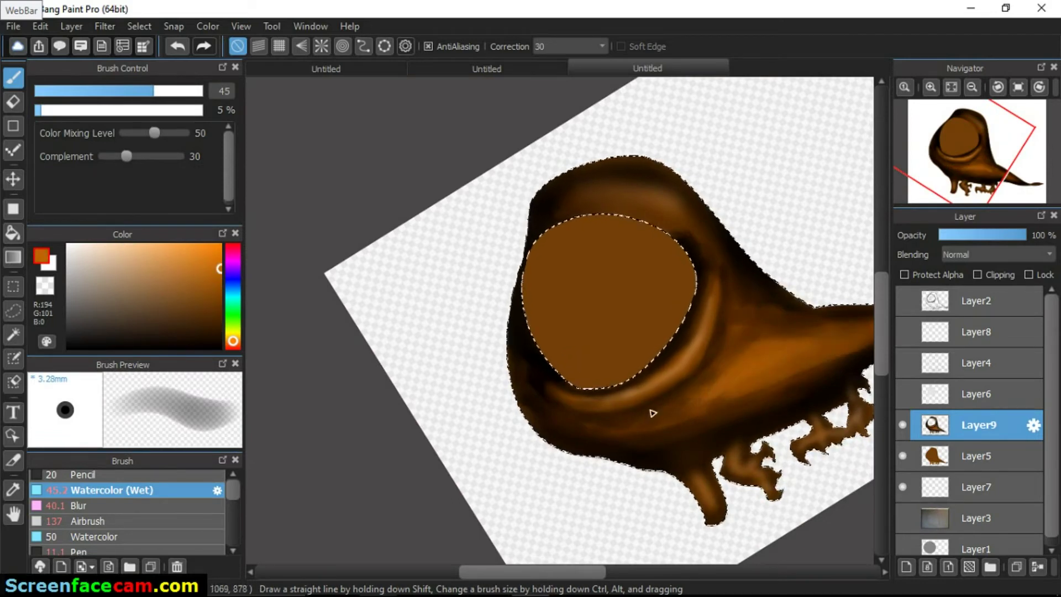
- Highlight the brow above the eye, and shade the back and belly in dark brown (17, 8, 0) at size 74
left_click_drag(721, 253, 658, 147)
left_click(762, 350, "alt")
left_click_drag(762, 350, 513, 304)
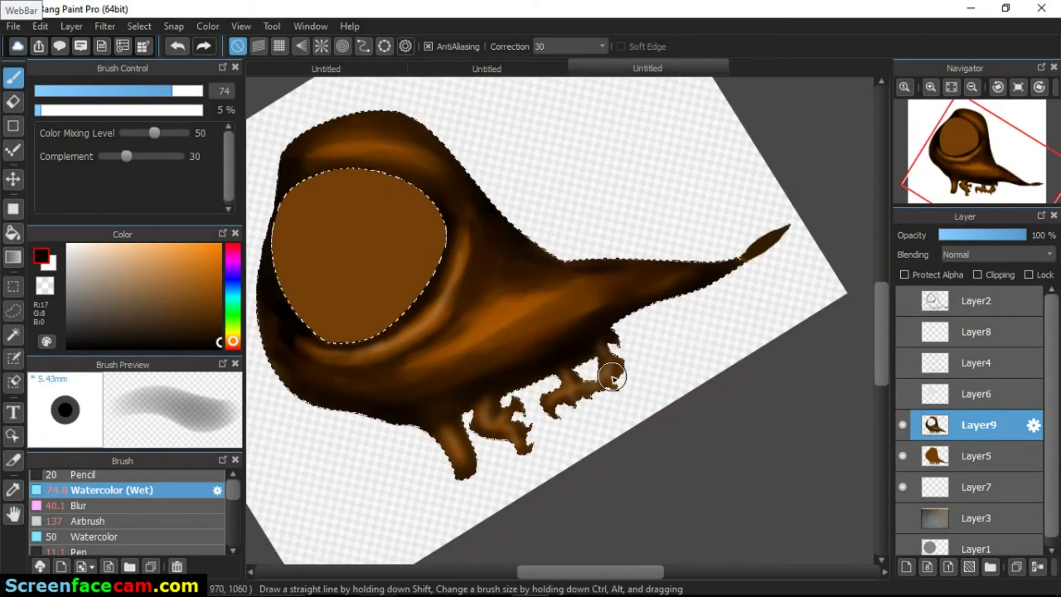
- Paint highlights along the tail with Watercolor (Wet) at size 20 and blend them into the body using sampled browns
left_click_drag(684, 272, 657, 276)
left_click(713, 271, "alt")
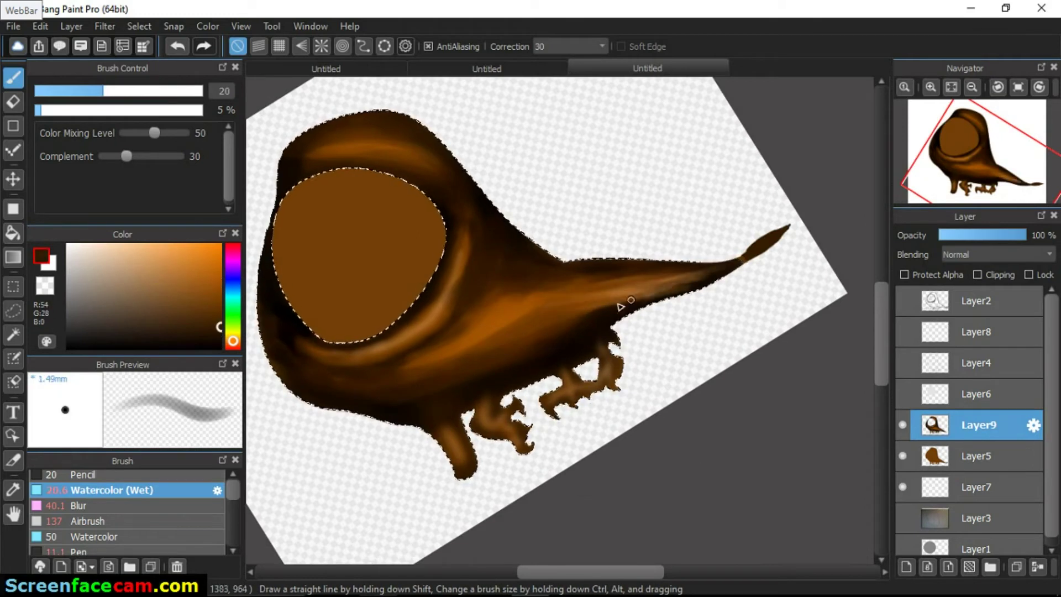
scroll(630, 290, "up", 3)
left_click(283, 313, "alt")
mouse_move(284, 313)
left_mouse_down()
mouse_move(526, 296)
mouse_move(393, 328)
left_mouse_up()
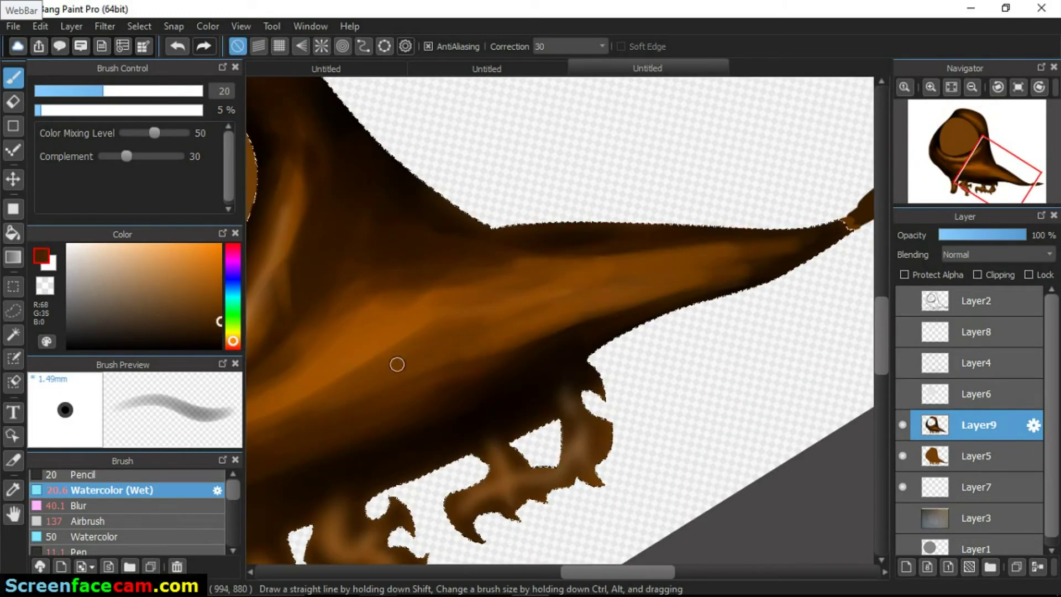
- Paint orange (255, 161, 60) Watercolor (Wet) streaks at size 36 across the body from the back to the belly
scroll(505, 360, "down", 3)
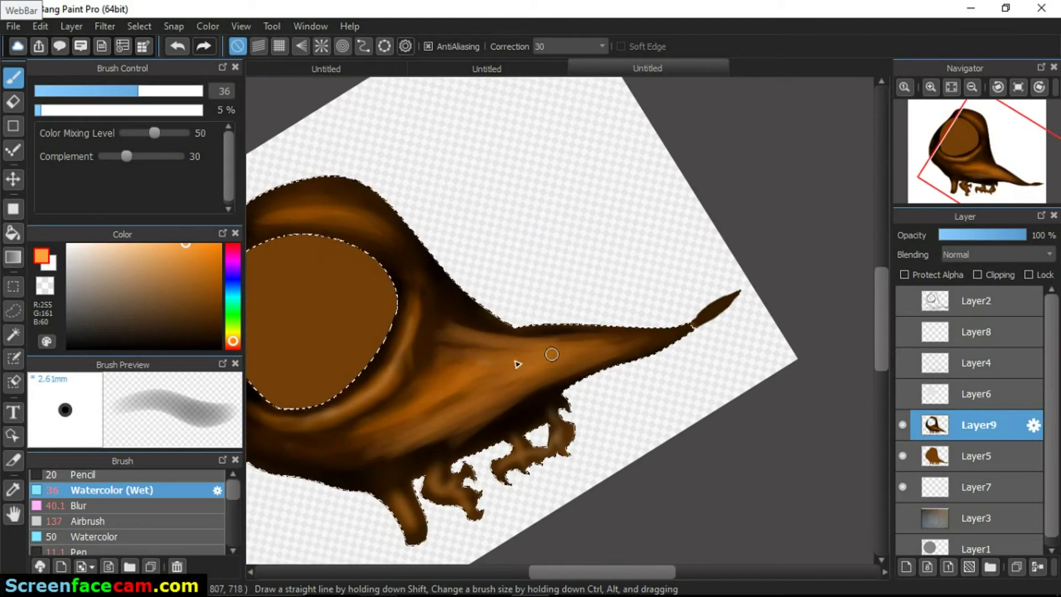
left_click(526, 353, "alt")
mouse_move(528, 332)
left_mouse_down()
mouse_move(374, 466)
mouse_move(387, 441)
left_mouse_up()
scroll(727, 300, "up", 3)
key("ctrl+d")
left_click(456, 288, "alt")
scroll(456, 288, "down", 3)
key("ctrl+z")
- Refine the streaks between the eyelid and tail with sampled oranges, and smooth them with the Blur brush at size 111
scroll(623, 421, "up", 4)
scroll(778, 137, "down", 3)
scroll(542, 307, "up", 2)
left_click(577, 323, "alt")
scroll(663, 276, "down", 2)
scroll(684, 295, "up", 2)
key("b")
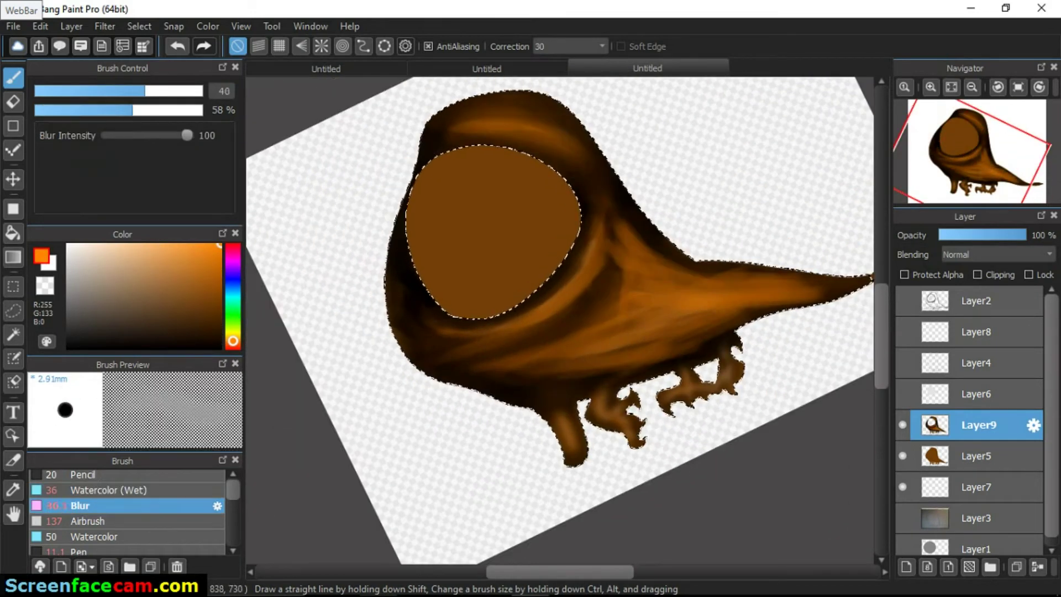
key("w")
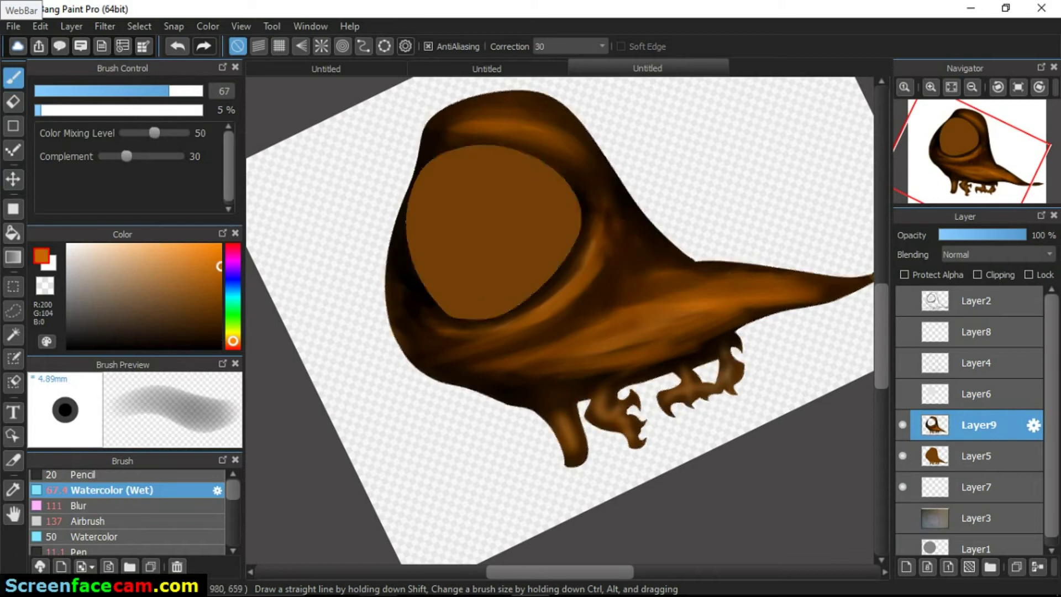
- Add light orange (255, 200, 141) Watercolor (Wet) highlights down the middle of the front leg
scroll(644, 294, "up", 3)
left_click(136, 244)
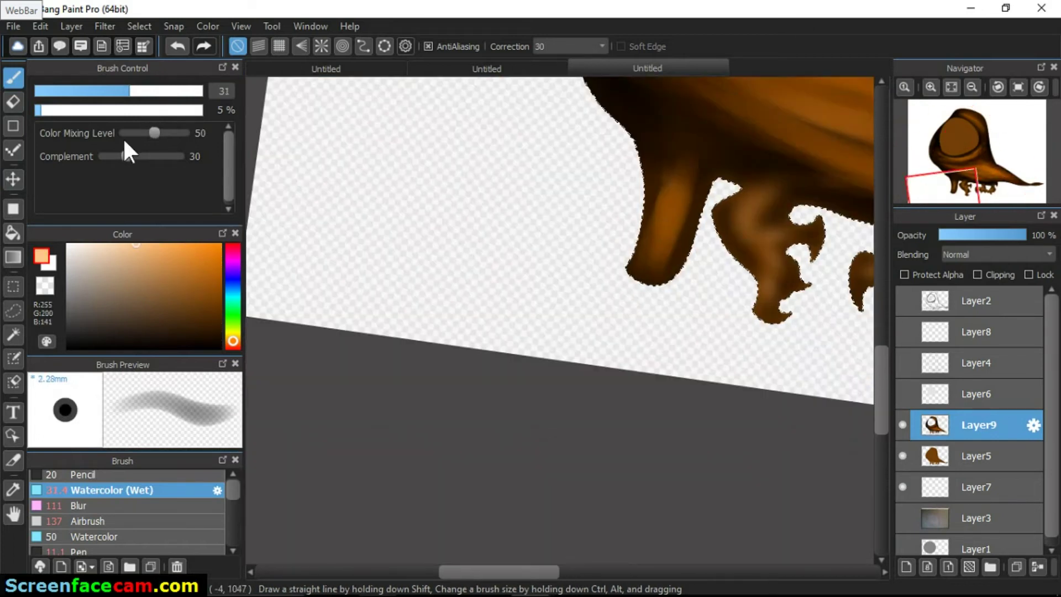
scroll(740, 331, "up", 2)
scroll(740, 331, "down", 3)
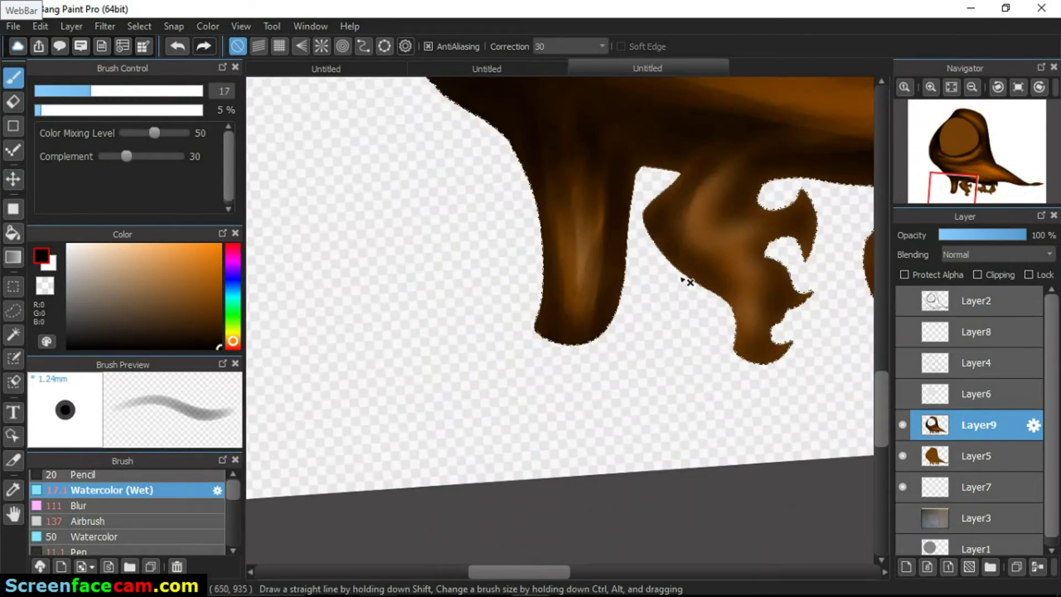
- Shade the edges and claws of the second leg in black at size 17, and blend its middle with sampled oranges
left_click(219, 345)
left_click_drag(674, 232, 793, 249)
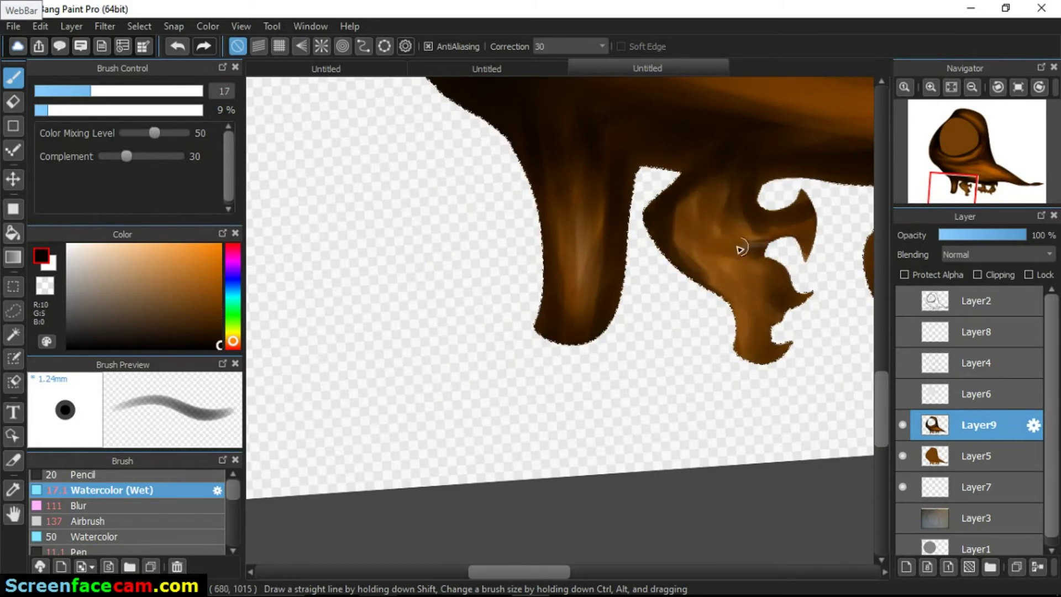
scroll(736, 279, "up", 2)
scroll(644, 165, "down", 3)
left_click(630, 307, "alt")
left_click(668, 310, "alt")
scroll(667, 310, "up", 3)
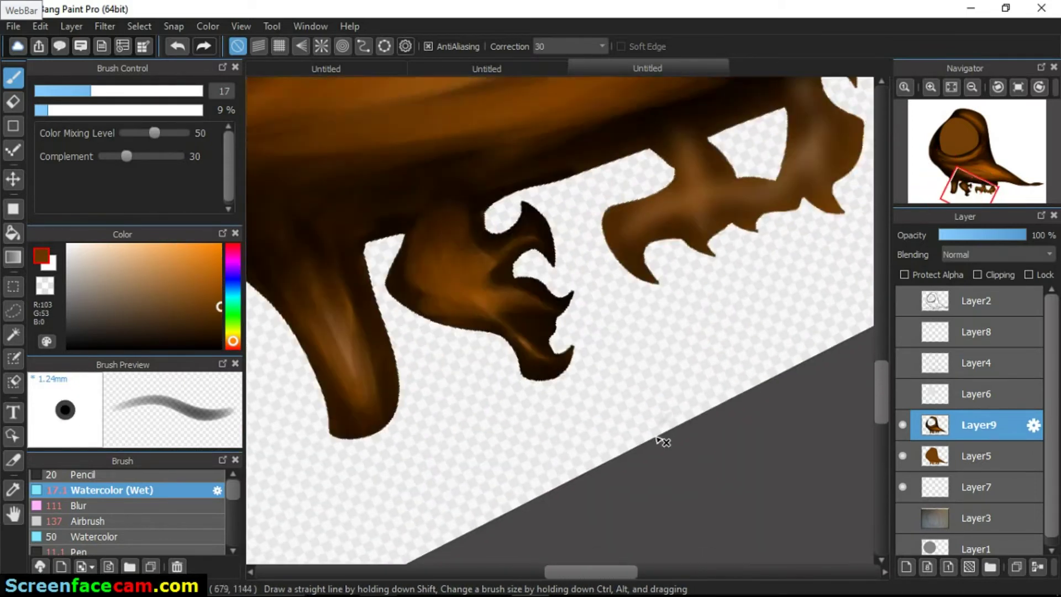
- Shade the edges and claws of the two rear legs in black with Watercolor (Wet) at size 14.2
left_click(561, 243, "alt")
mouse_move(59, 110)
left_mouse_down()
mouse_move(115, 110)
mouse_move(38, 110)
left_mouse_up()
left_click(635, 245, "alt")
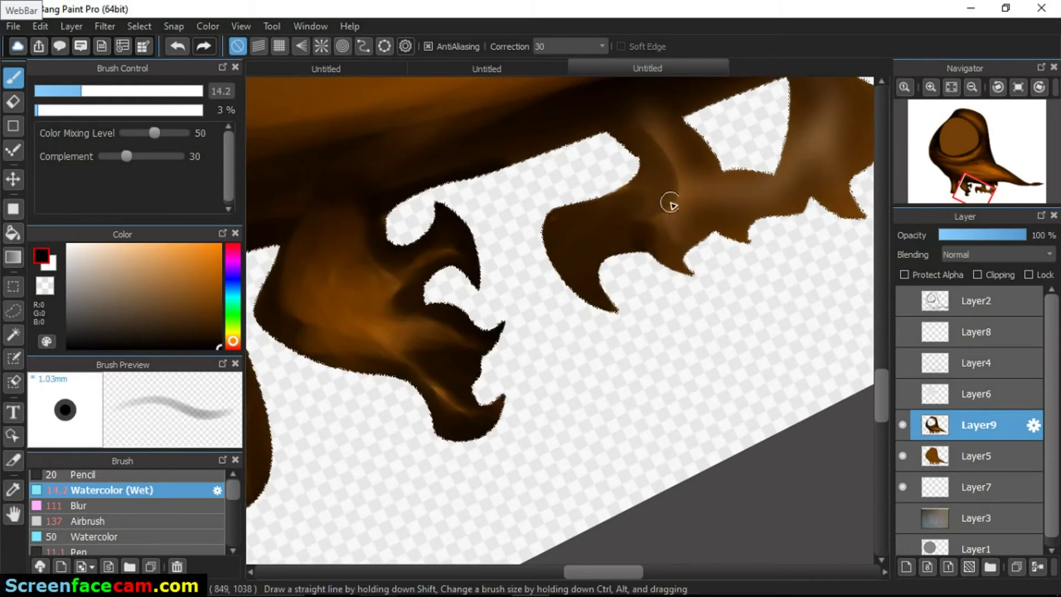
scroll(644, 256, "up", 2)
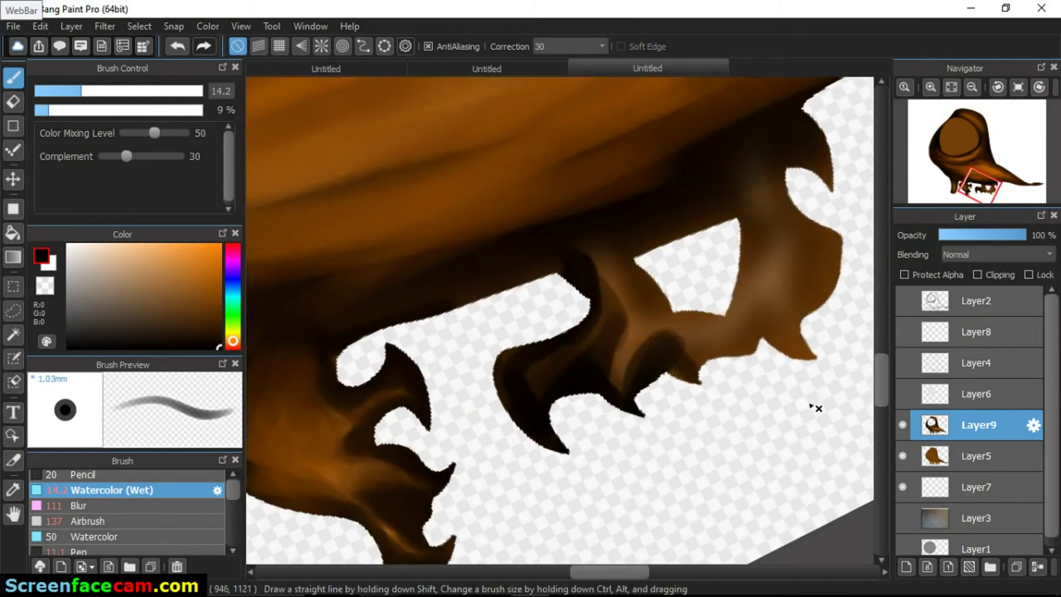
left_click(687, 371, "alt")
left_click_drag(688, 372, 633, 375)
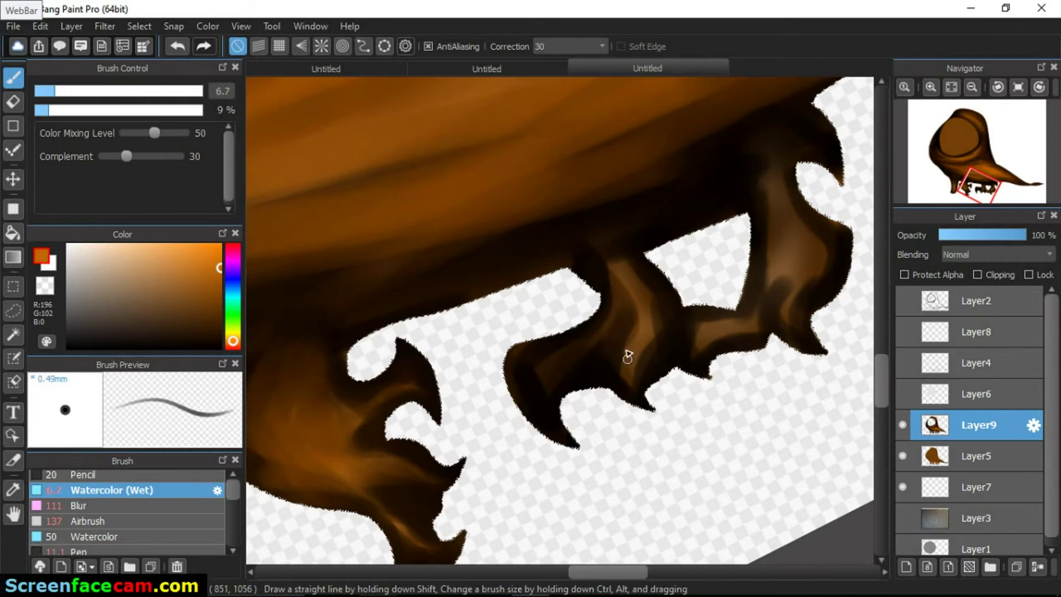
- Highlight the third leg in light orange (255, 181, 102) at size 6.7, and the rearmost leg in orange (255, 133, 0) at size 16
mouse_move(539, 375)
left_mouse_down()
mouse_move(660, 330)
mouse_move(548, 399)
left_mouse_up()
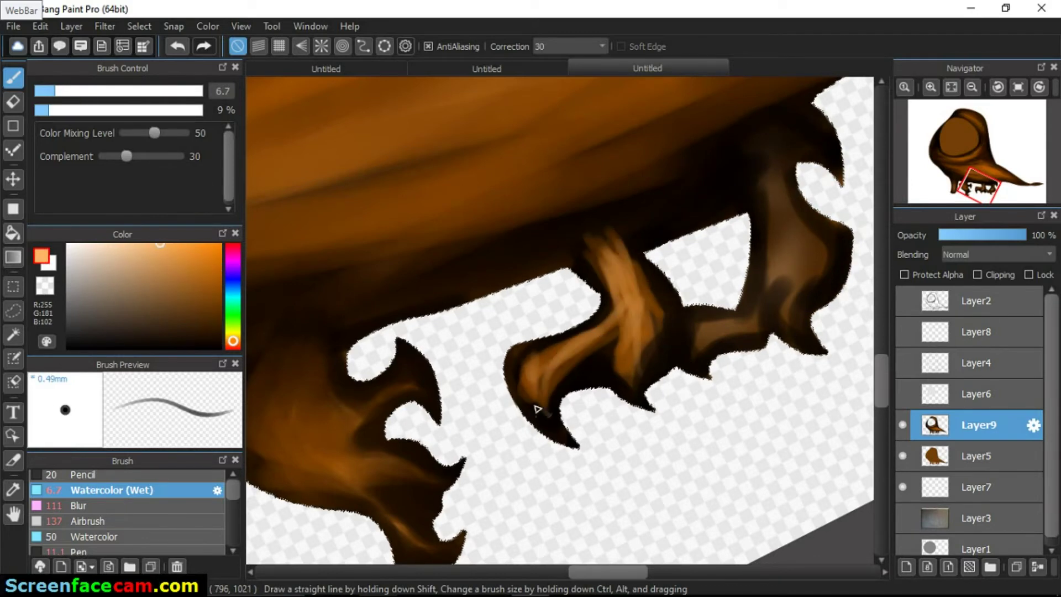
mouse_move(626, 397)
left_mouse_down()
mouse_move(670, 184)
mouse_move(570, 201)
left_mouse_up()
left_click_drag(718, 166, 773, 227)
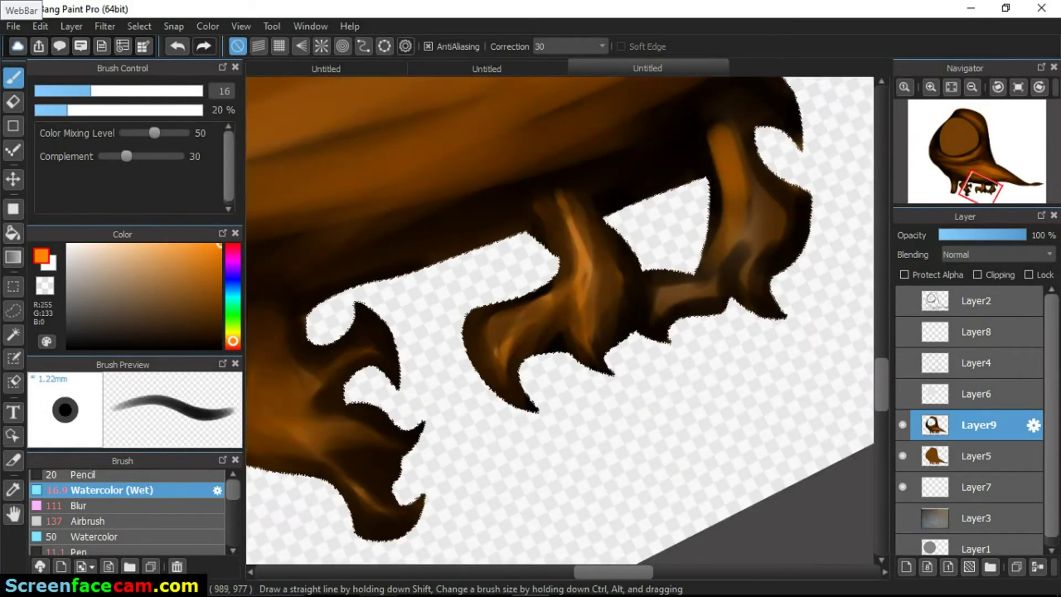
- Blend the rearmost leg's oranges and add light orange (255, 199, 140) highlights at size 9.4 and 6% opacity
scroll(774, 227, "down", 2)
left_click(639, 256, "alt")
scroll(762, 177, "up", 3)
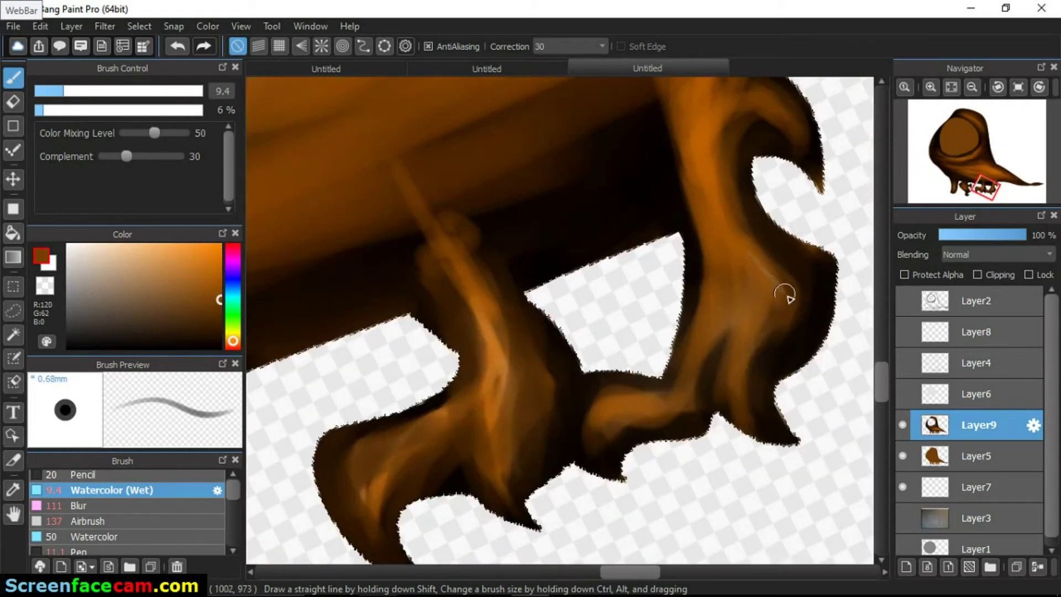
mouse_move(575, 466)
left_mouse_down()
mouse_move(692, 484)
mouse_move(578, 500)
left_mouse_up()
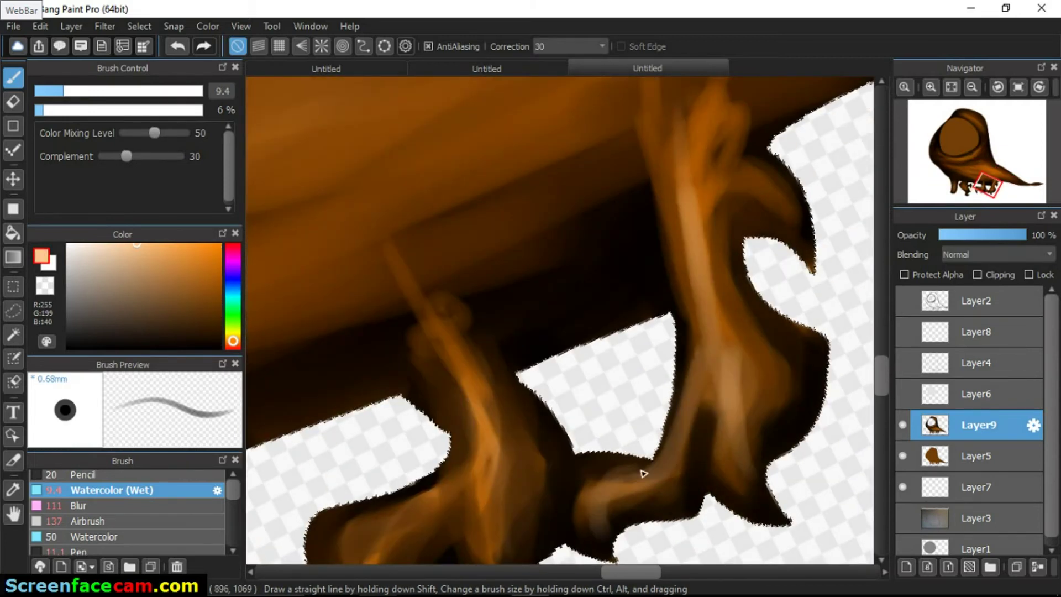
left_click(578, 499, "alt")
left_click(670, 260, "alt")
- Blend the tops of the rear legs into the belly with sampled colours, and deepen the surrounding shading in black
scroll(706, 123, "down", 3)
scroll(394, 216, "up", 3)
left_click_drag(397, 218, 580, 215)
left_click(580, 215, "alt")
scroll(705, 337, "down", 2)
scroll(635, 237, "up", 2)
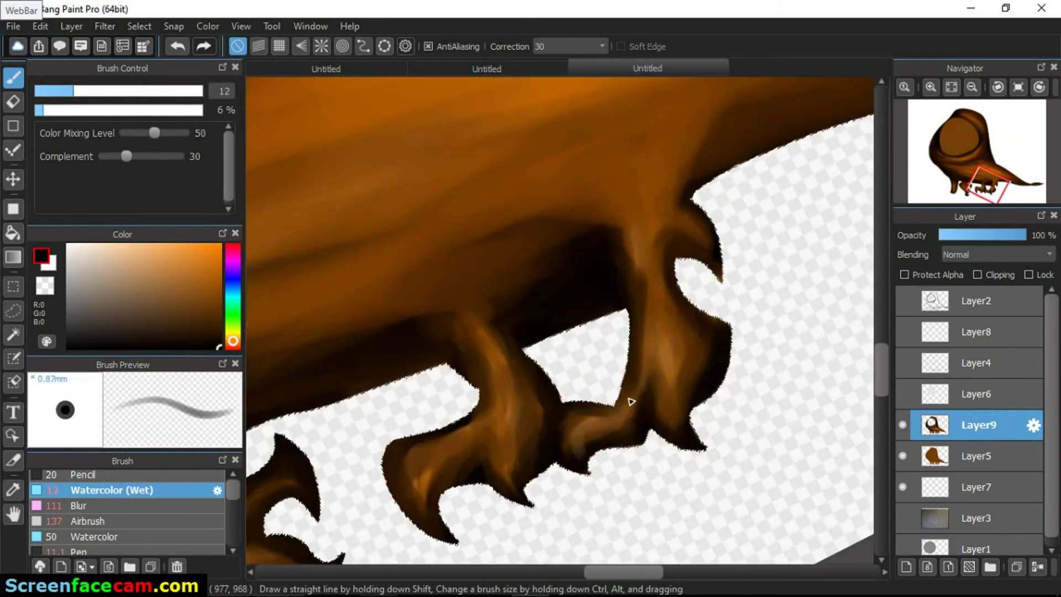
scroll(635, 429, "down", 2)
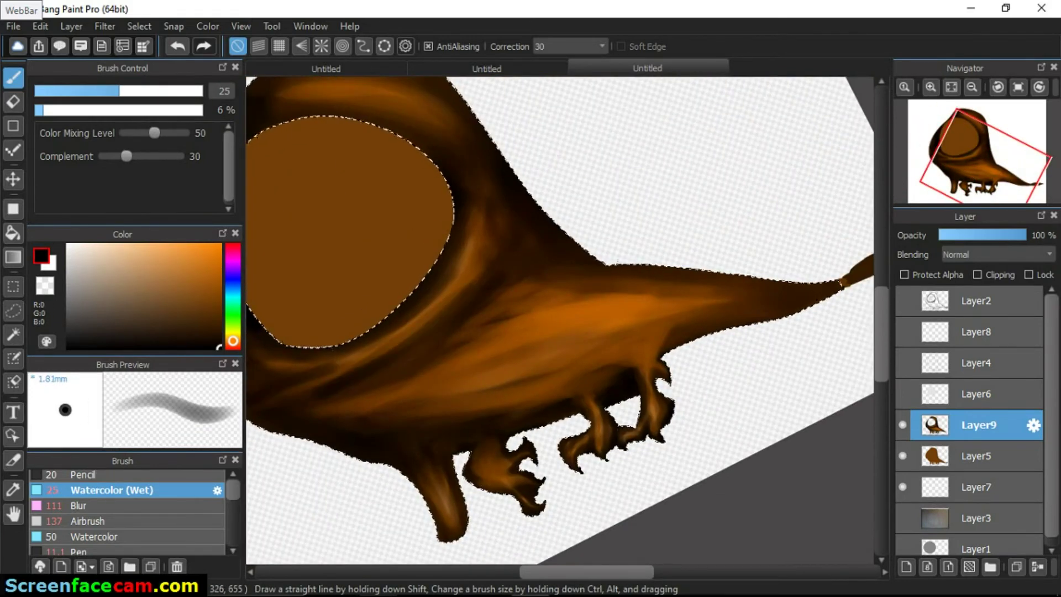
scroll(387, 309, "down", 3)
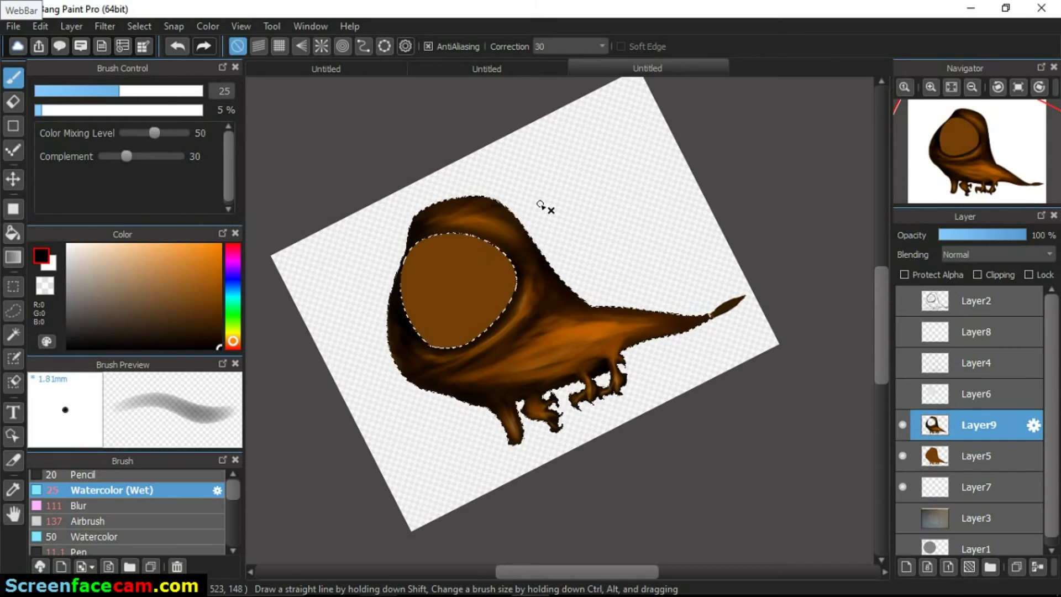
- Clear the body selection with the Pen at size 1000, and shade the tail tip in dark brown (71, 37, 0) with Watercolor (Wet) at size 6.1
left_click(13, 381)
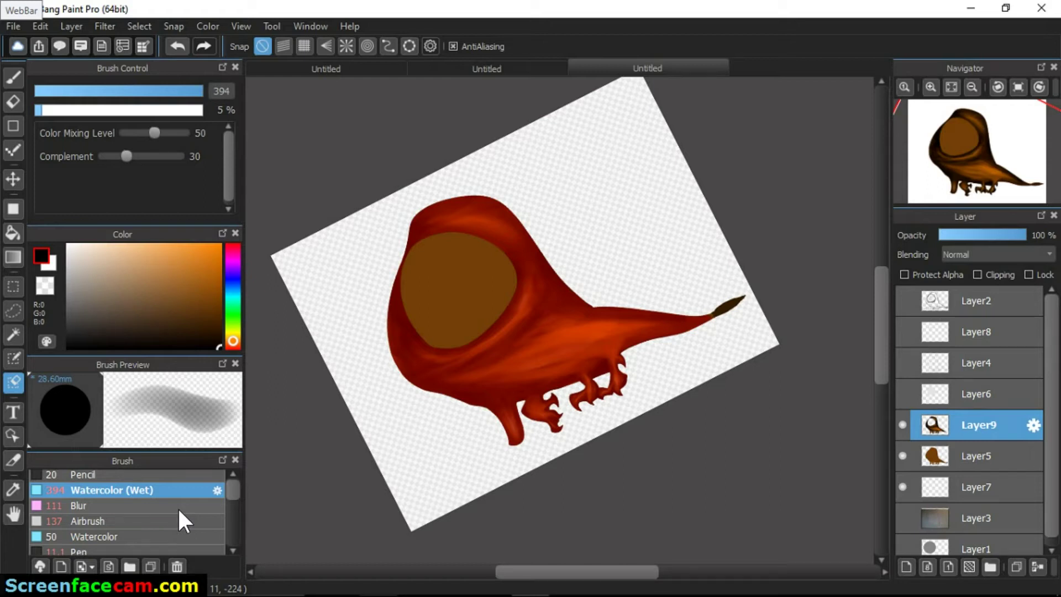
left_click(180, 551)
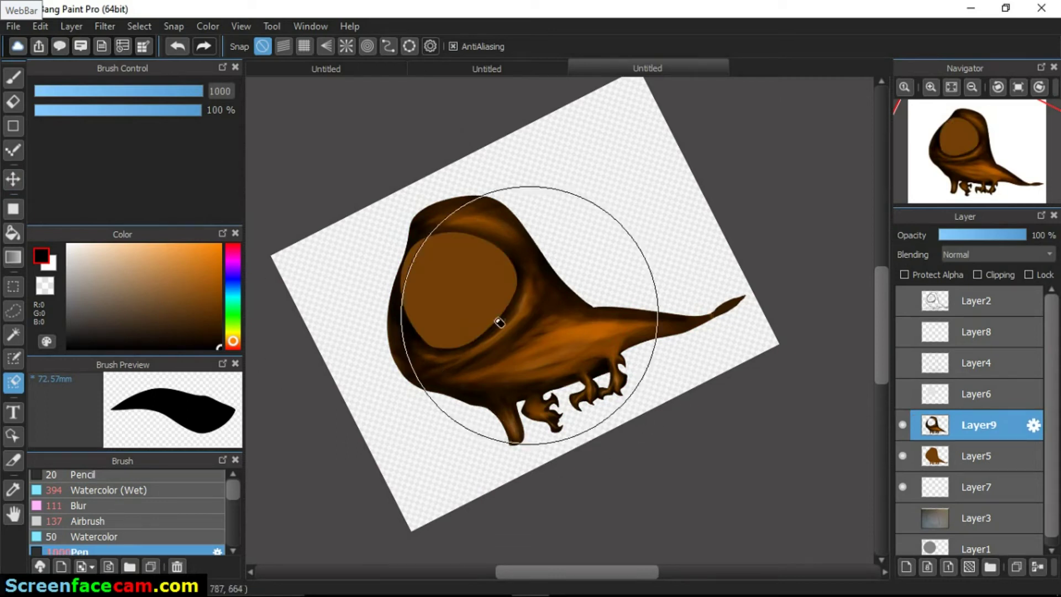
scroll(858, 408, "up", 5)
left_click(133, 490)
mouse_move(528, 269)
left_mouse_down()
mouse_move(552, 274)
mouse_move(764, 137)
mouse_move(818, 123)
mouse_move(559, 267)
left_mouse_up()
scroll(778, 306, "down", 5)
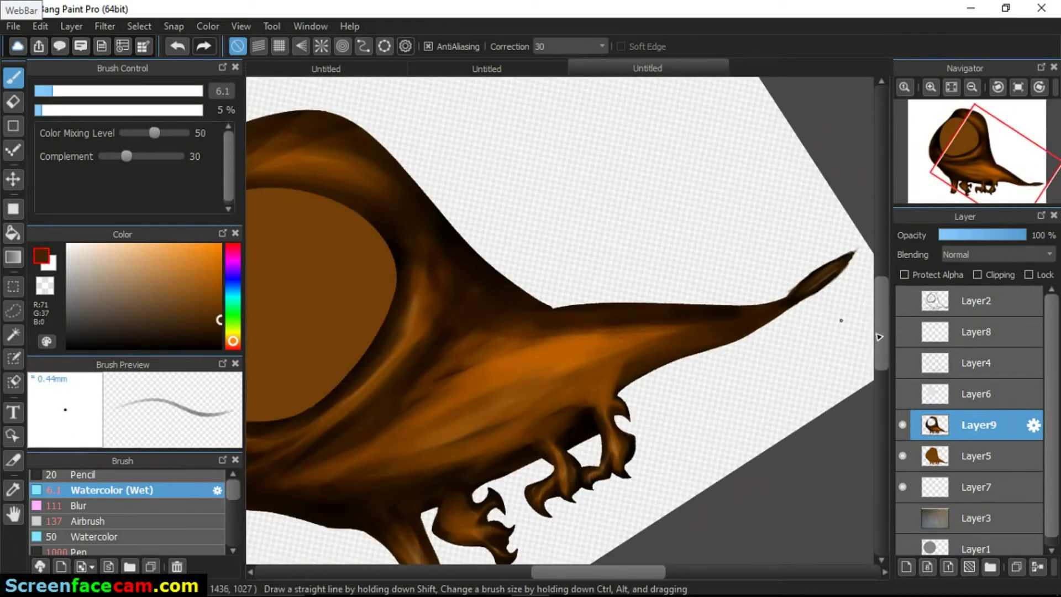
- Select the eyeball area, add a layer, and shade the eyeball's edges in black with Watercolor (Wet) at 2% opacity
key("w")
left_click(277, 301)
left_click(906, 566)
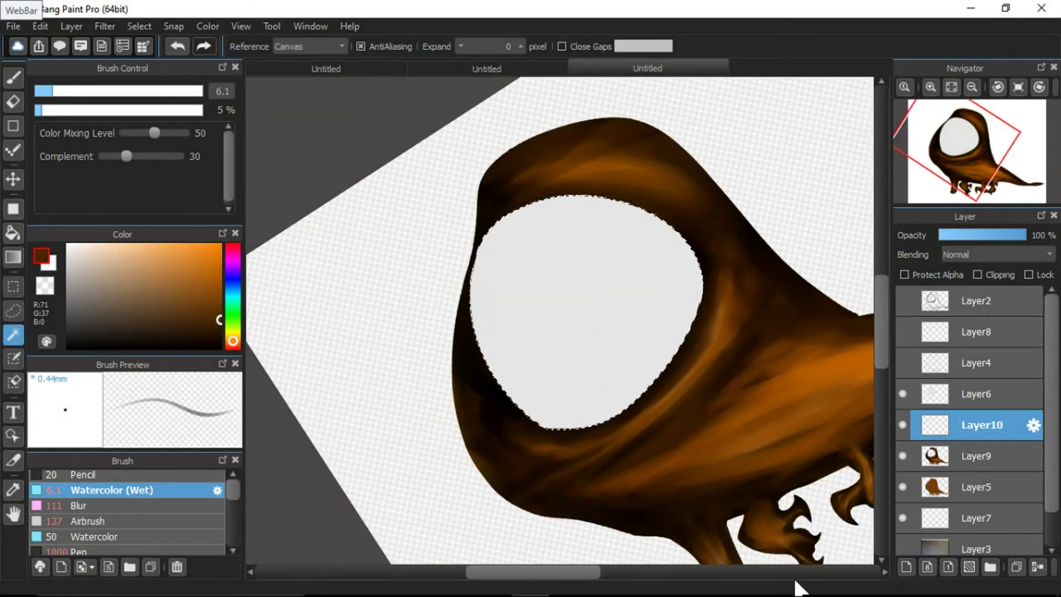
left_click_drag(52, 91, 203, 92)
left_click(66, 323)
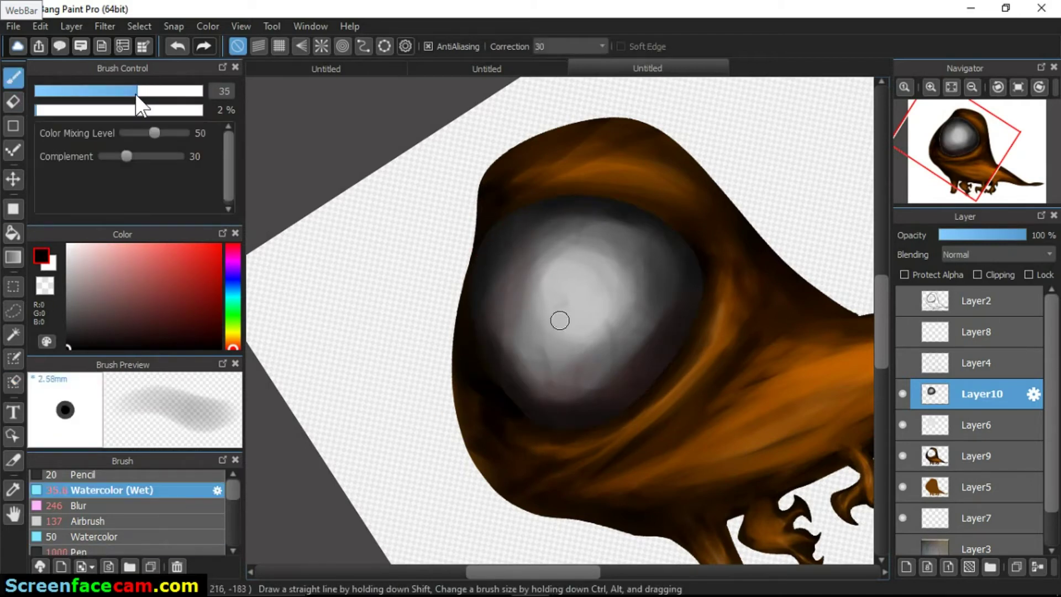
- Add a layer and shade the blue iris around the pupil in dark navy (7, 0, 41) at size 5.4 and 2% opacity
scroll(534, 407, "down", 4)
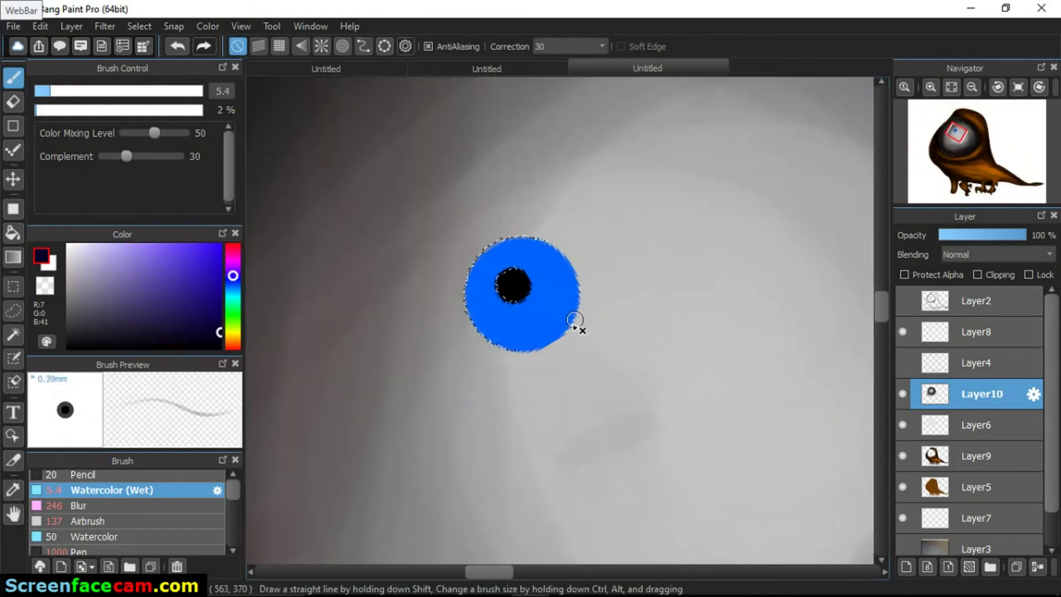
key("ctrl+shift+n")
mouse_move(578, 281)
left_mouse_down()
mouse_move(541, 350)
mouse_move(551, 245)
mouse_move(461, 321)
mouse_move(584, 276)
mouse_move(565, 370)
left_mouse_up()
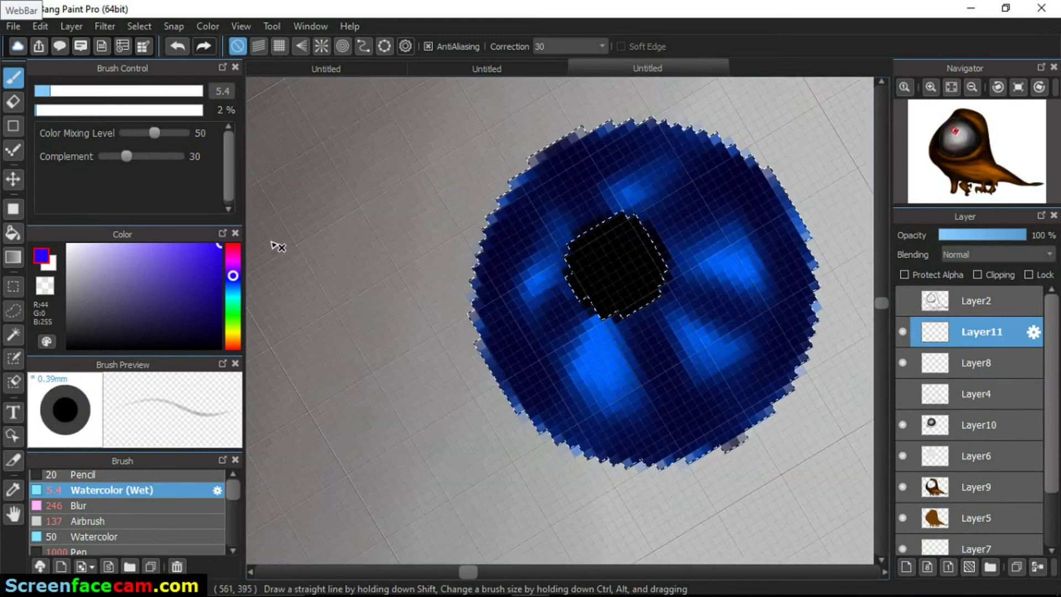
- Streak the iris with light purple (166, 148, 255) and vivid blue (44, 0, 255) at size 3 and 4% opacity
mouse_move(575, 323)
left_mouse_down()
mouse_move(591, 371)
mouse_move(598, 329)
mouse_move(608, 360)
mouse_move(592, 431)
mouse_move(716, 387)
mouse_move(700, 268)
left_mouse_up()
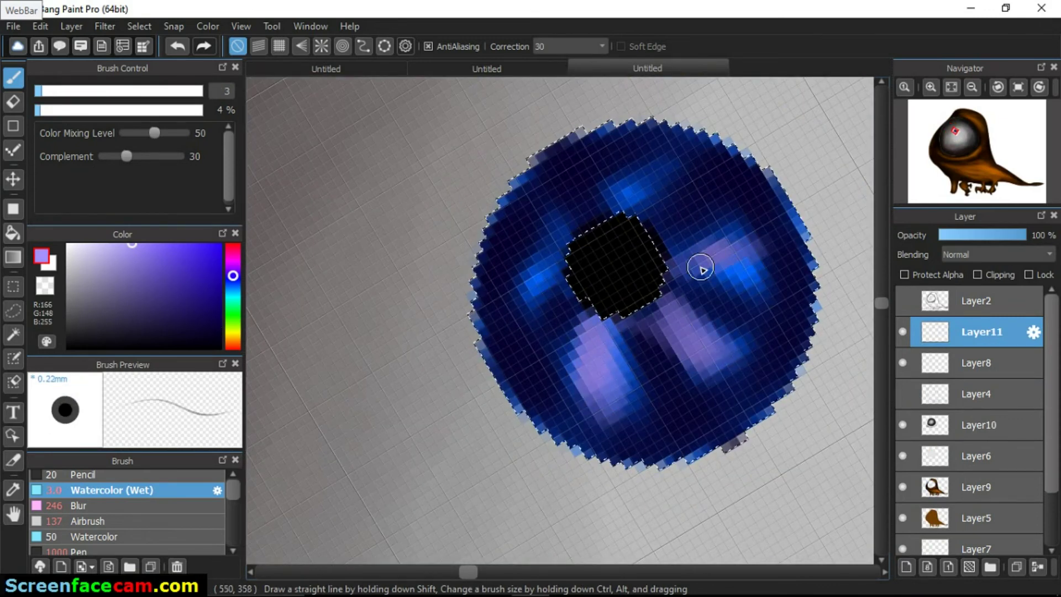
mouse_move(649, 213)
left_mouse_down()
mouse_move(635, 147)
mouse_move(546, 276)
left_mouse_up()
mouse_move(611, 381)
left_mouse_down()
mouse_move(647, 336)
mouse_move(679, 325)
mouse_move(634, 271)
mouse_move(604, 272)
left_mouse_up()
left_click(187, 244)
mouse_move(558, 354)
left_mouse_down()
mouse_move(757, 357)
mouse_move(604, 154)
mouse_move(605, 278)
left_mouse_up()
mouse_move(627, 392)
left_mouse_down()
mouse_move(601, 357)
mouse_move(730, 343)
mouse_move(641, 290)
left_mouse_up()
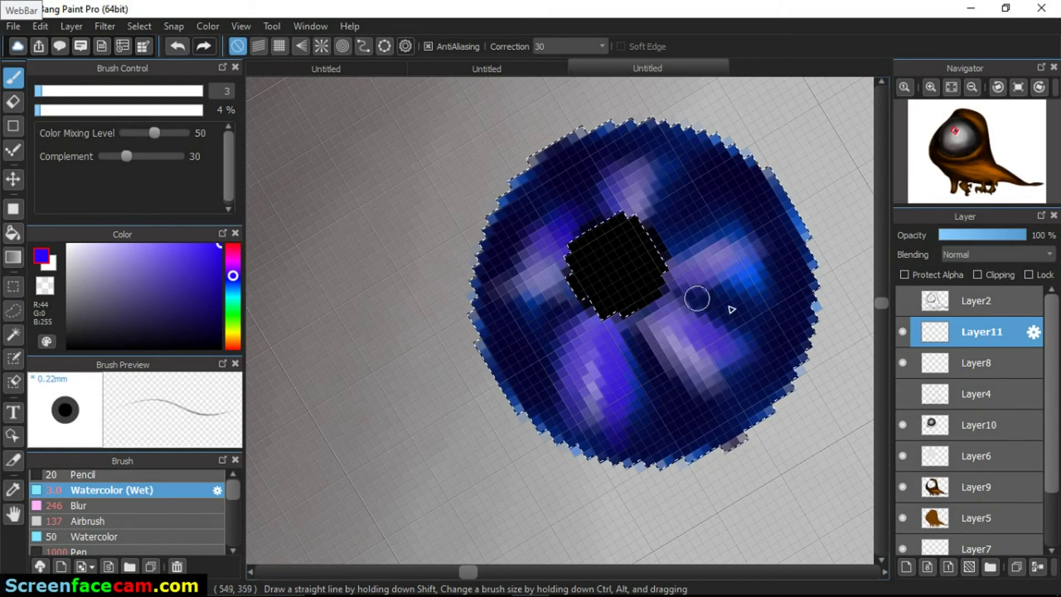
- Highlight the iris in pale lavender (228, 223, 255) at 8% opacity and cyan (0, 243, 255) at size 2.3 and 13% opacity
left_click(96, 255)
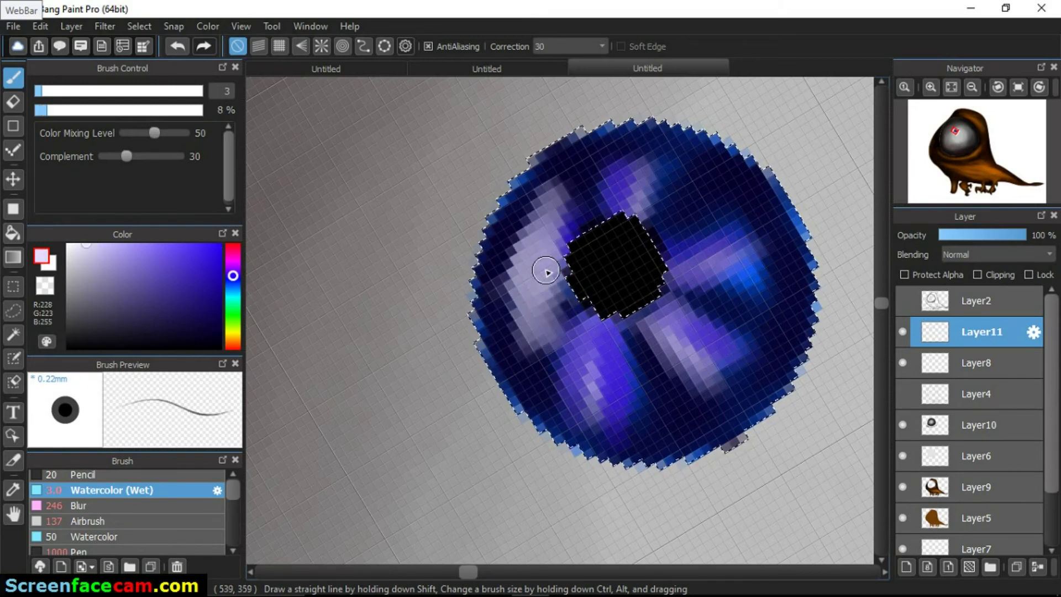
mouse_move(535, 217)
left_mouse_down()
mouse_move(670, 186)
mouse_move(670, 145)
mouse_move(841, 307)
left_mouse_up()
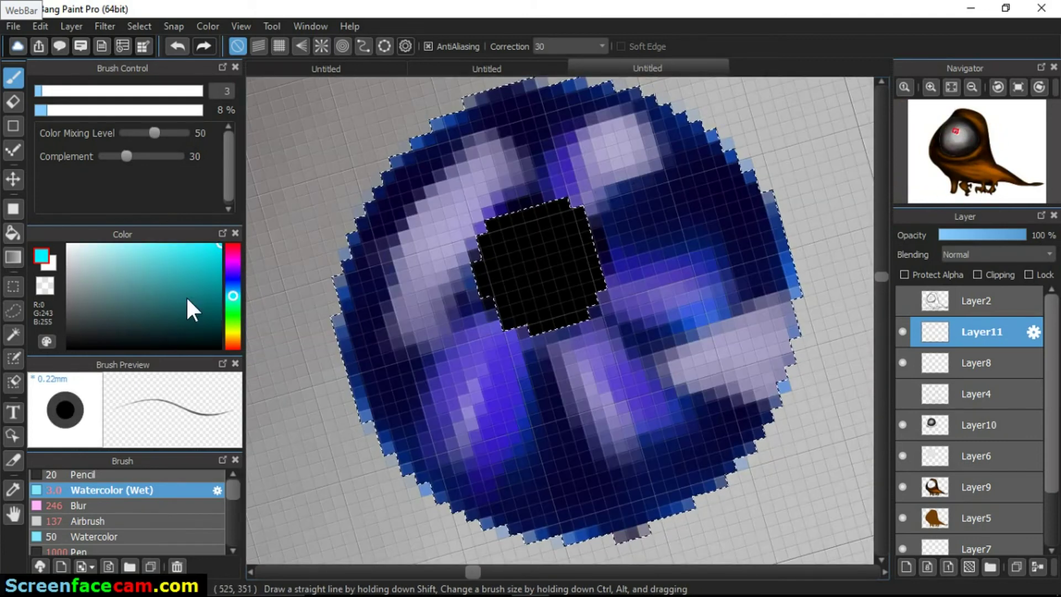
left_click_drag(40, 91, 37, 90)
left_click_drag(46, 109, 55, 109)
mouse_move(442, 387)
left_mouse_down()
mouse_move(635, 267)
mouse_move(597, 202)
left_mouse_up()
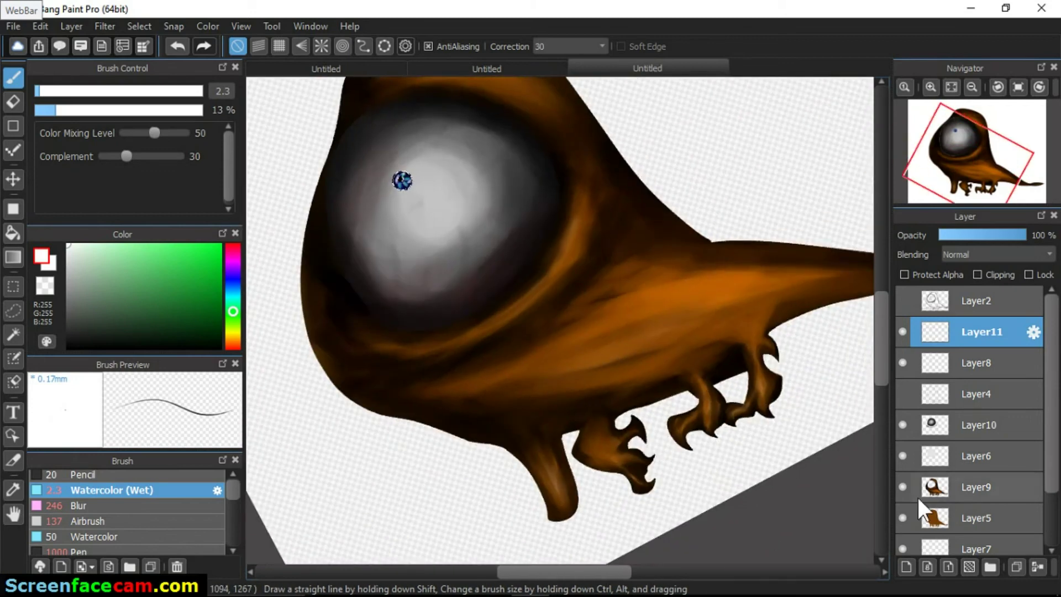
- On a new layer, draw a black seam line across the base of the tail with Watercolor (Wet)
left_click(906, 566)
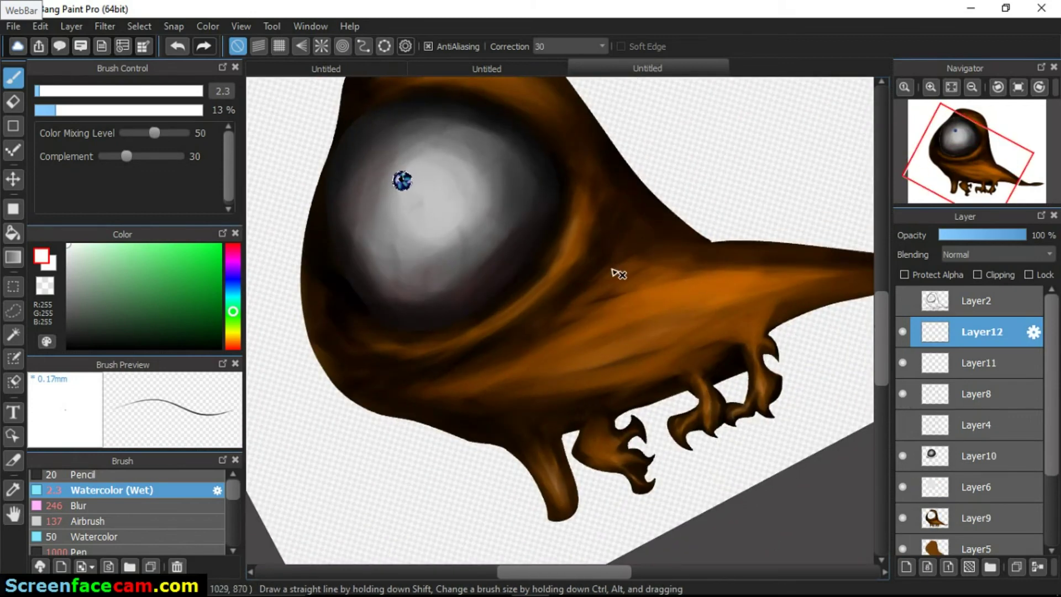
left_click(80, 550)
left_click(232, 342)
left_click(218, 347)
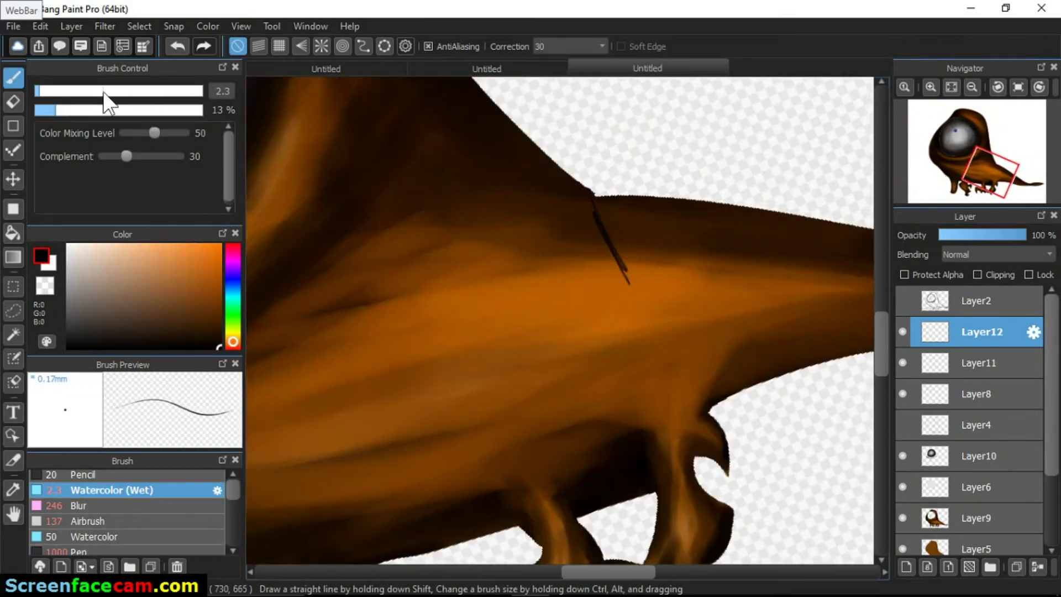
left_click(51, 91)
mouse_move(593, 194)
left_mouse_down()
mouse_move(669, 346)
mouse_move(604, 289)
left_mouse_up()
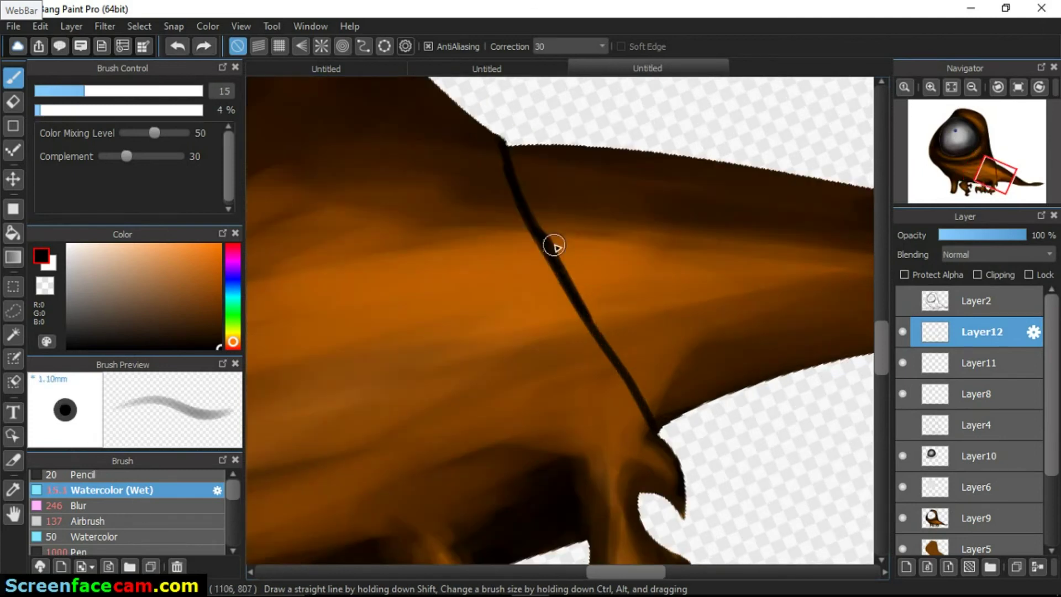
- Shade along the tail seam in black at size 15 and 4% opacity, and soften it with Blur at size 36
mouse_move(551, 243)
left_mouse_down()
mouse_move(584, 303)
mouse_move(569, 240)
mouse_move(591, 376)
mouse_move(580, 310)
left_mouse_up()
left_click(80, 505)
left_click_drag(141, 108, 159, 110)
left_click_drag(497, 229, 480, 234)
- Draw curved black stitches across the tail seam with Watercolor (Wet) at size 6.1 and 8% opacity
left_click(111, 490)
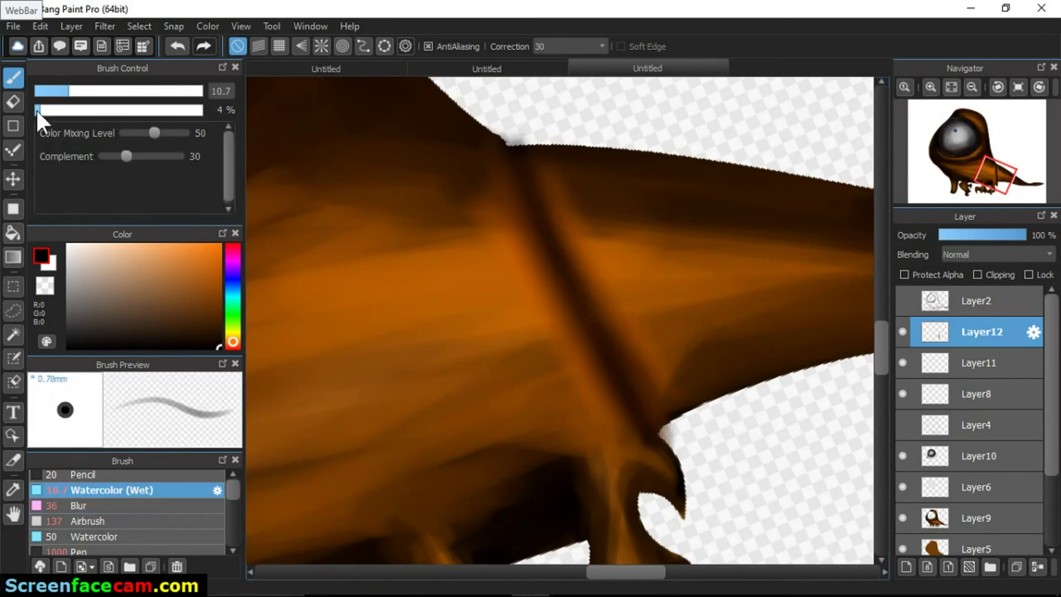
scroll(571, 284, "up", 2)
scroll(571, 284, "up", 3)
left_click_drag(635, 522, 718, 458)
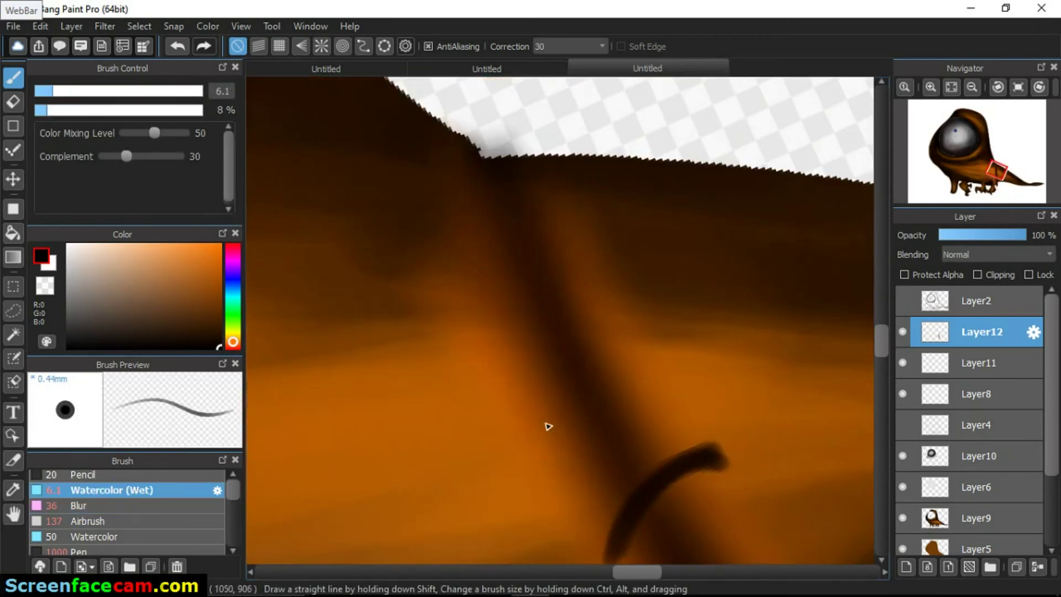
left_click_drag(494, 317, 600, 240)
left_click_drag(550, 395, 654, 337)
left_click_drag(475, 227, 552, 179)
mouse_move(475, 161)
left_mouse_down()
mouse_move(558, 154)
mouse_move(521, 198)
left_mouse_up()
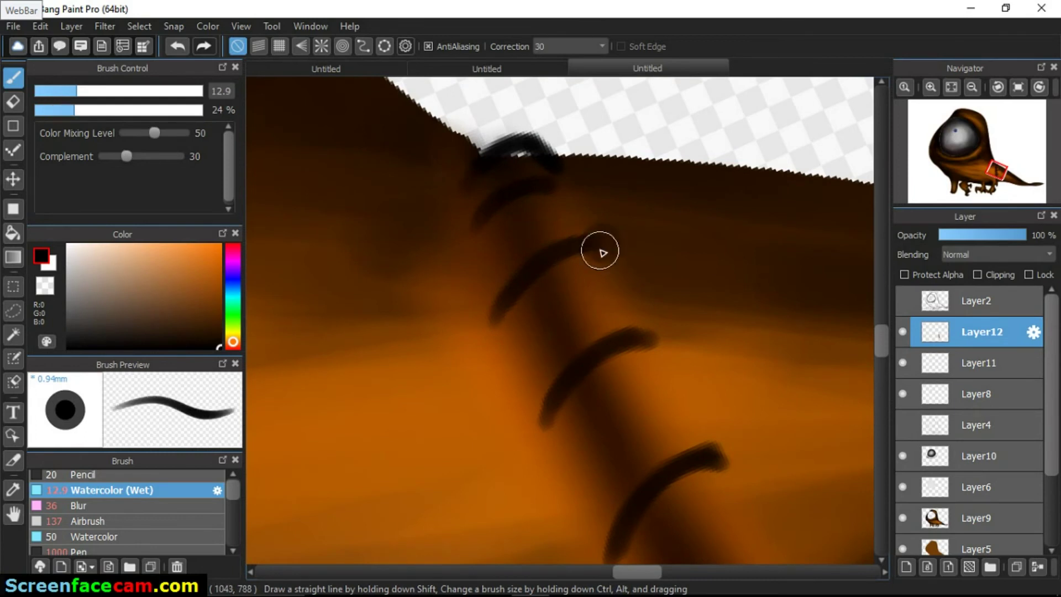
- Add black knots to the stitch ends at size 12.9 and 24% opacity, and shade around the stitches at size 6.5 and 6% opacity
left_click(493, 320)
left_click(595, 247)
left_click_drag(469, 232, 561, 194)
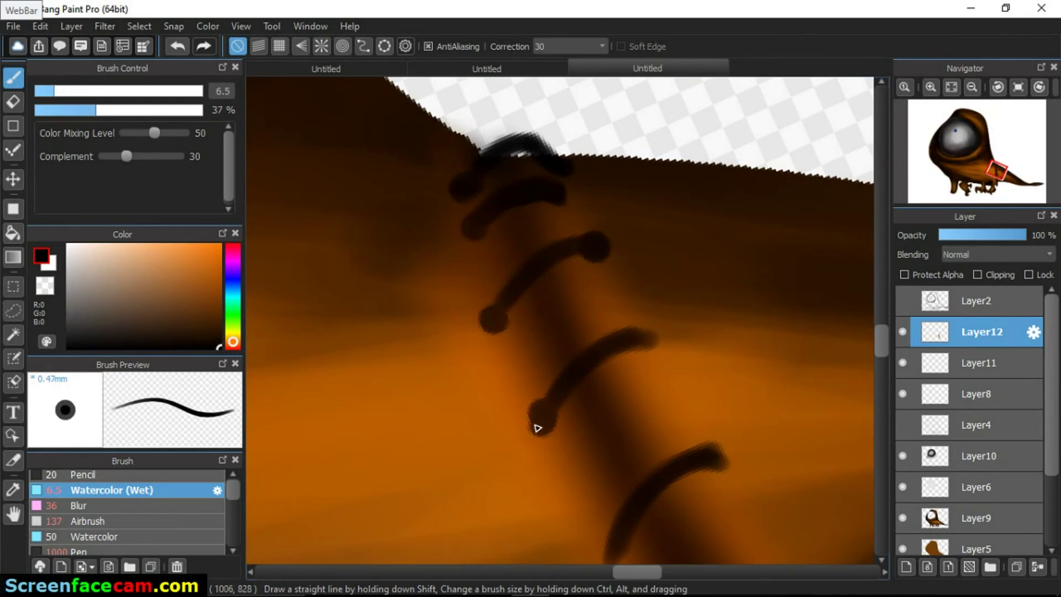
scroll(537, 427, "up", 5)
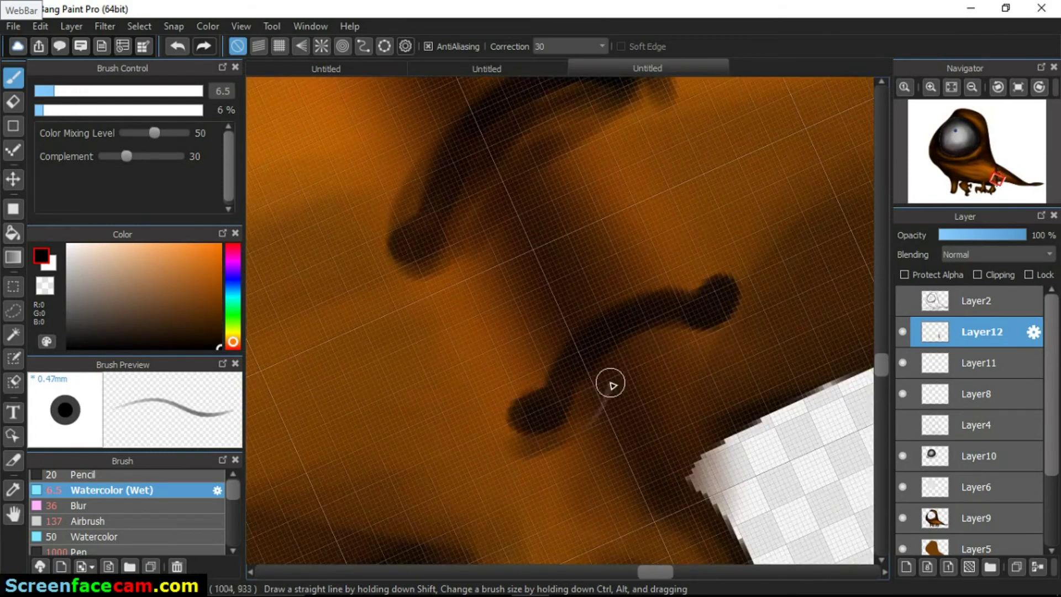
scroll(610, 383, "down", 3)
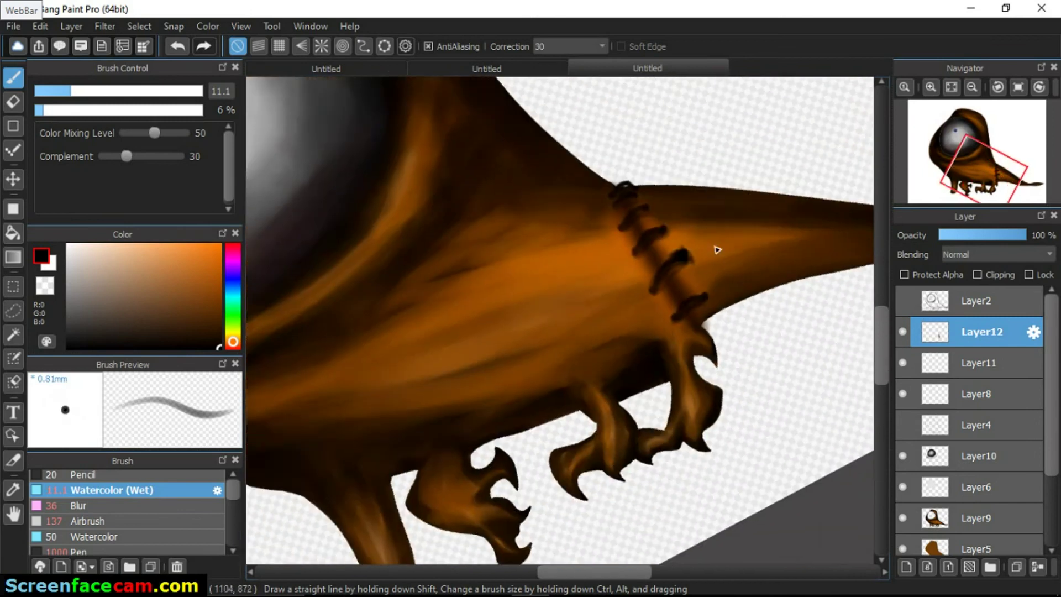
- Paint dark red (58, 2, 0) blood around the tail stitches on new layers at size 11.1 and 6% opacity
left_click(906, 565)
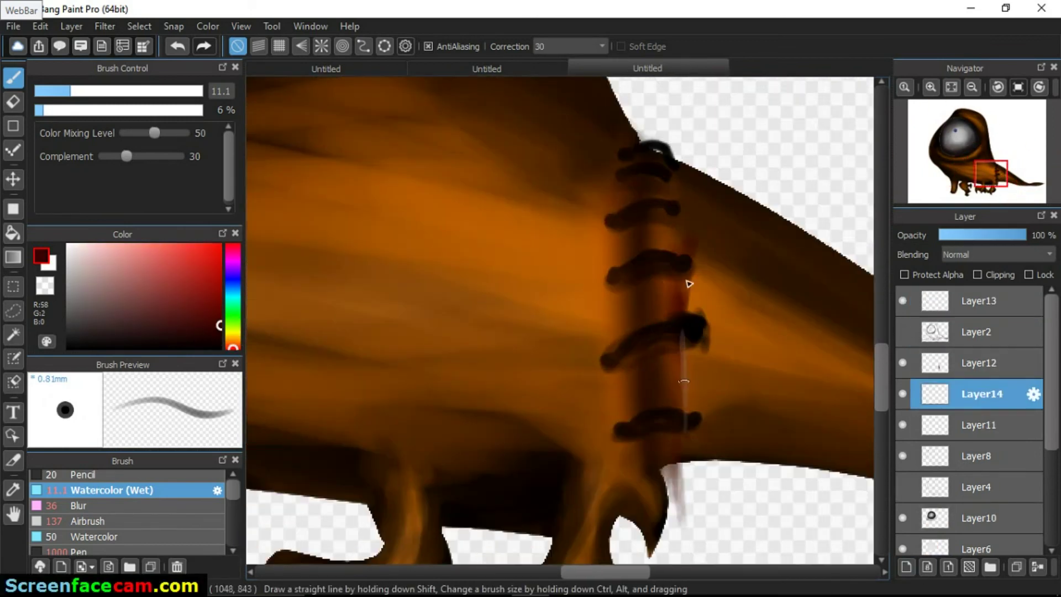
mouse_move(691, 409)
left_mouse_down()
mouse_move(698, 342)
mouse_move(681, 180)
mouse_move(628, 278)
mouse_move(604, 374)
mouse_move(630, 480)
mouse_move(660, 256)
mouse_move(611, 256)
left_mouse_up()
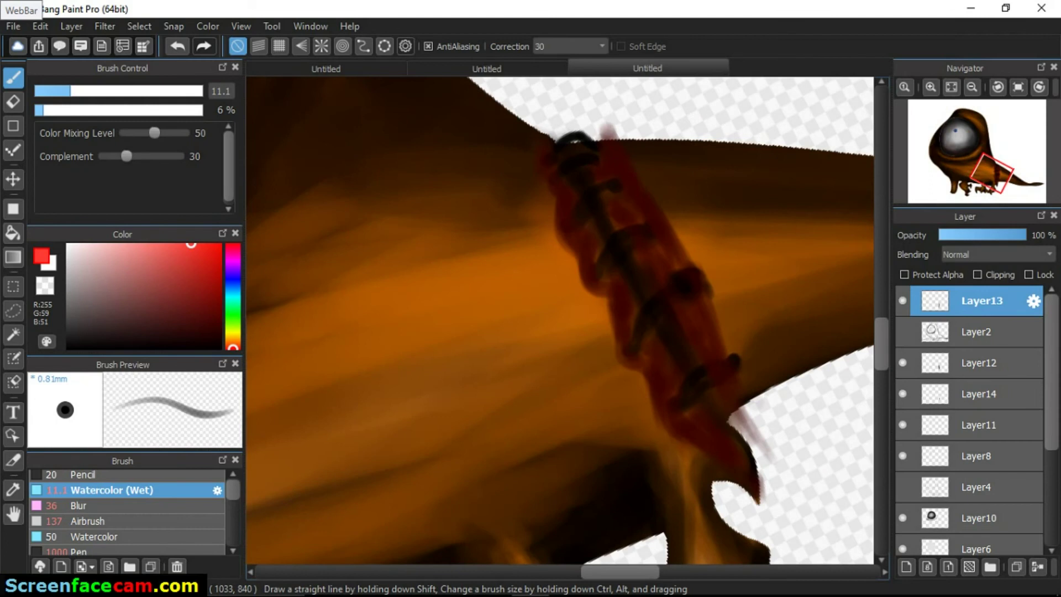
left_click(219, 318)
mouse_move(635, 441)
left_mouse_down()
mouse_move(543, 190)
mouse_move(597, 310)
left_mouse_up()
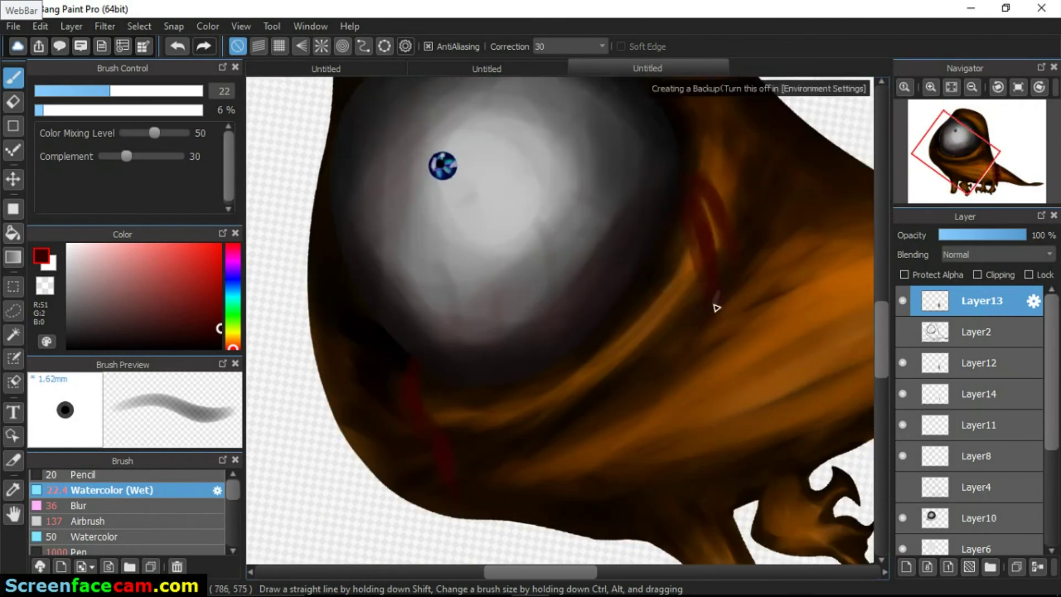
- Paint dark red (51, 2, 0) blood dripping from below the eye down the body at size 22 and 6% opacity
left_click_drag(713, 303, 682, 407)
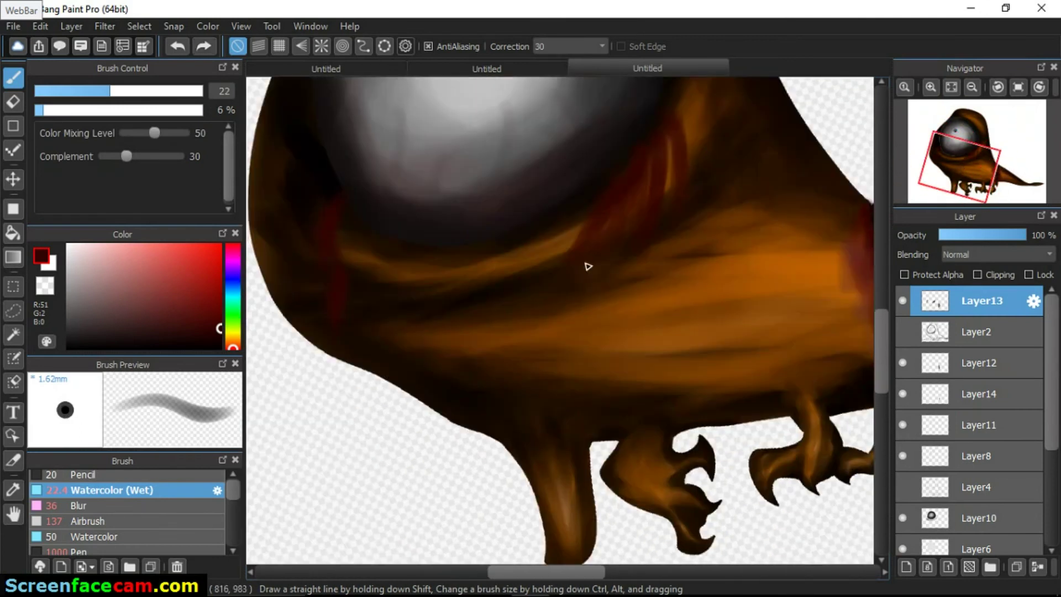
left_click_drag(587, 263, 691, 390)
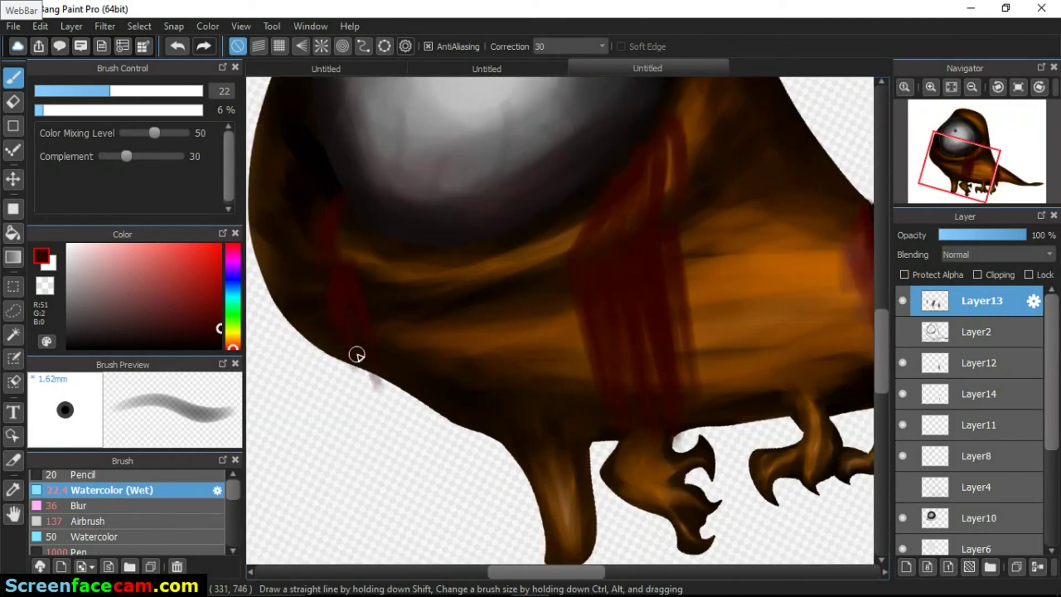
left_click_drag(574, 237, 601, 283)
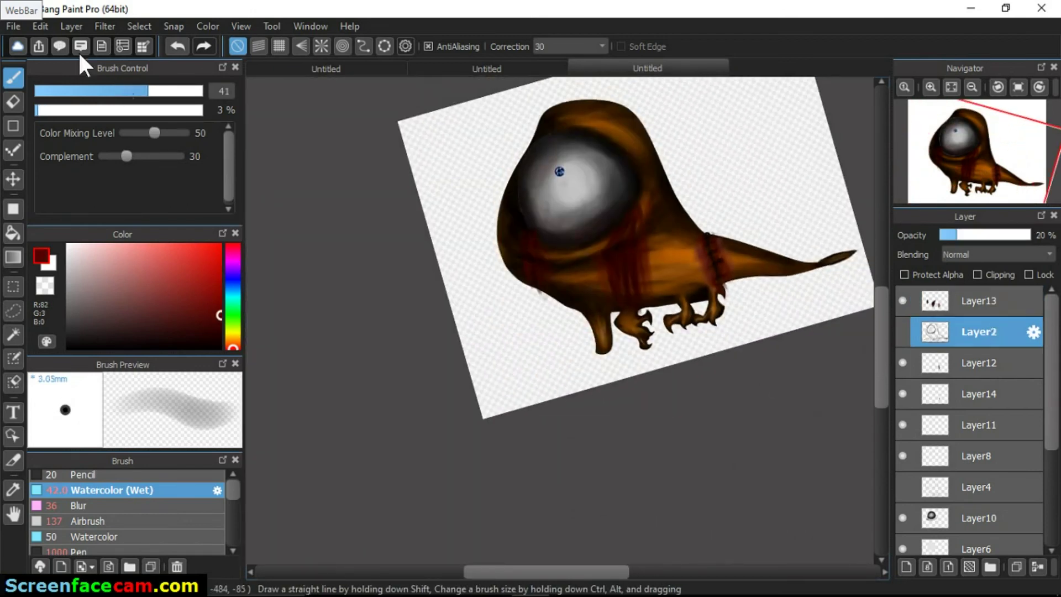
- Hide the creature's layers and paint grass on a new bottom layer in dark green (0, 82, 17) with light green (145, 255, 168) strokes
left_click(72, 26)
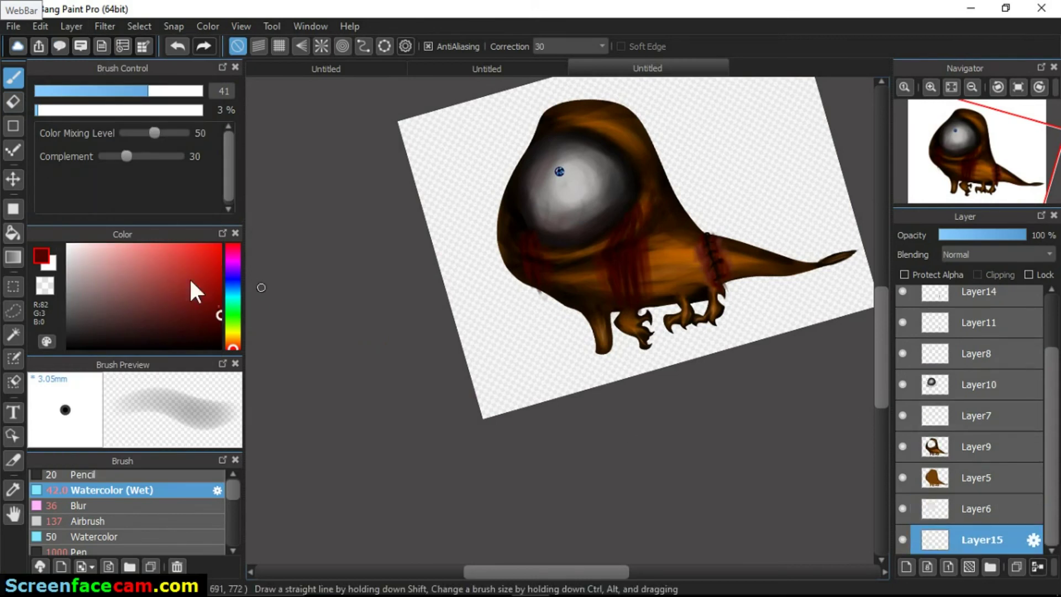
left_click(902, 477)
left_click(902, 447)
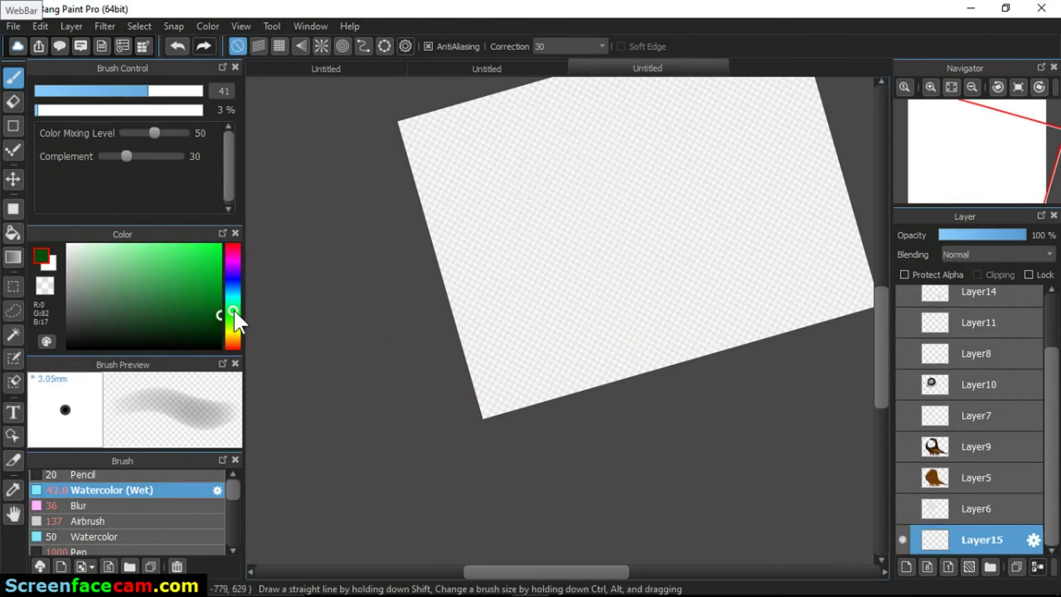
mouse_move(545, 355)
left_mouse_down()
mouse_move(462, 407)
mouse_move(748, 319)
mouse_move(736, 309)
left_mouse_up()
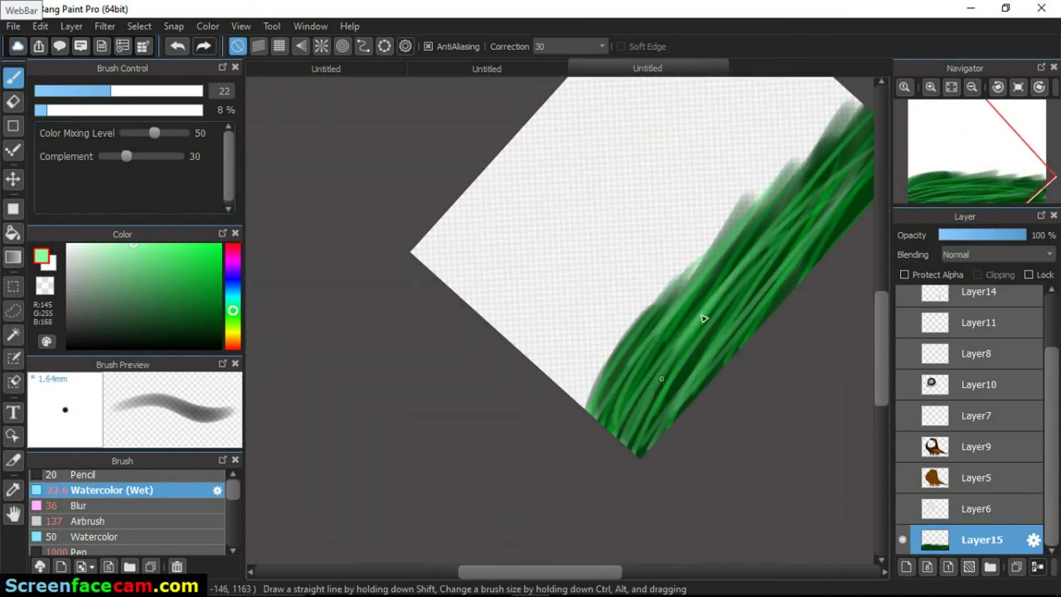
mouse_move(579, 437)
left_mouse_down()
mouse_move(604, 433)
mouse_move(699, 272)
left_mouse_up()
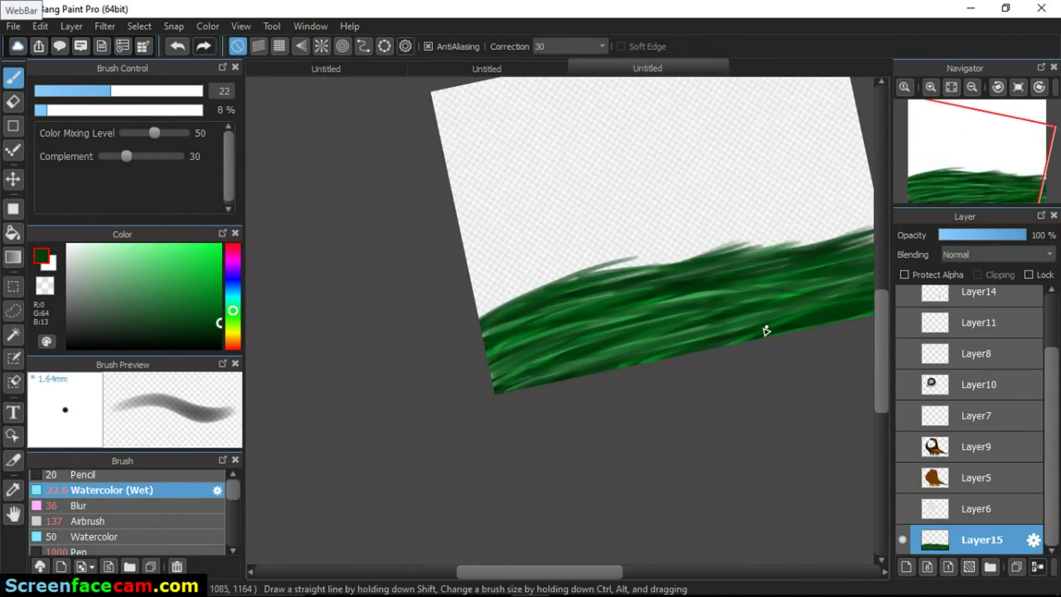
- Add a layer beneath the grass and fill it with very dark blue (1, 0, 23) as a night sky
left_click(906, 566)
left_click_drag(981, 508, 961, 557)
left_click(232, 278)
left_click(219, 338)
left_click(13, 233)
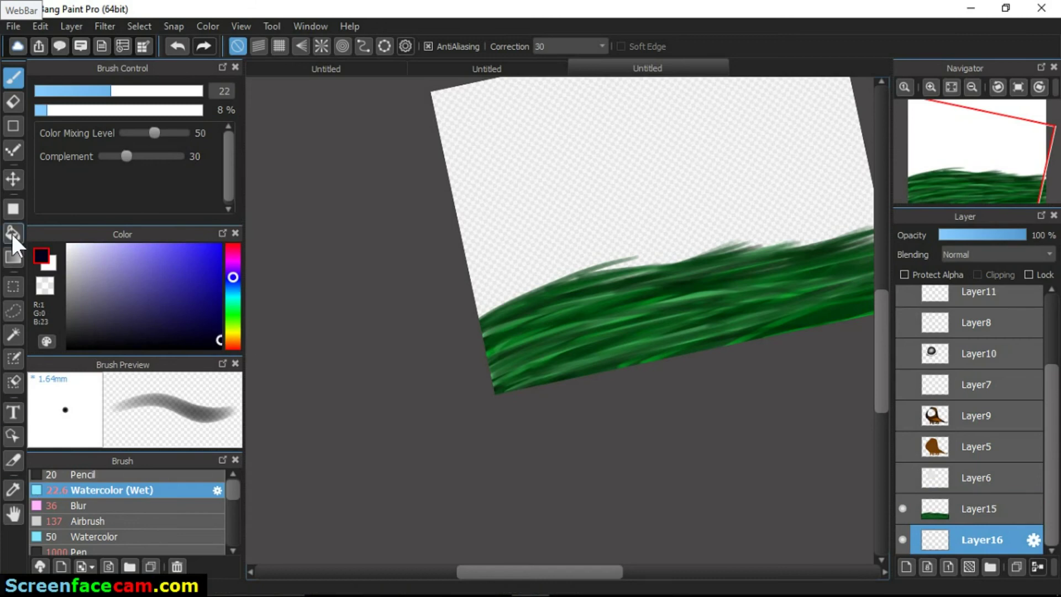
left_click(340, 338)
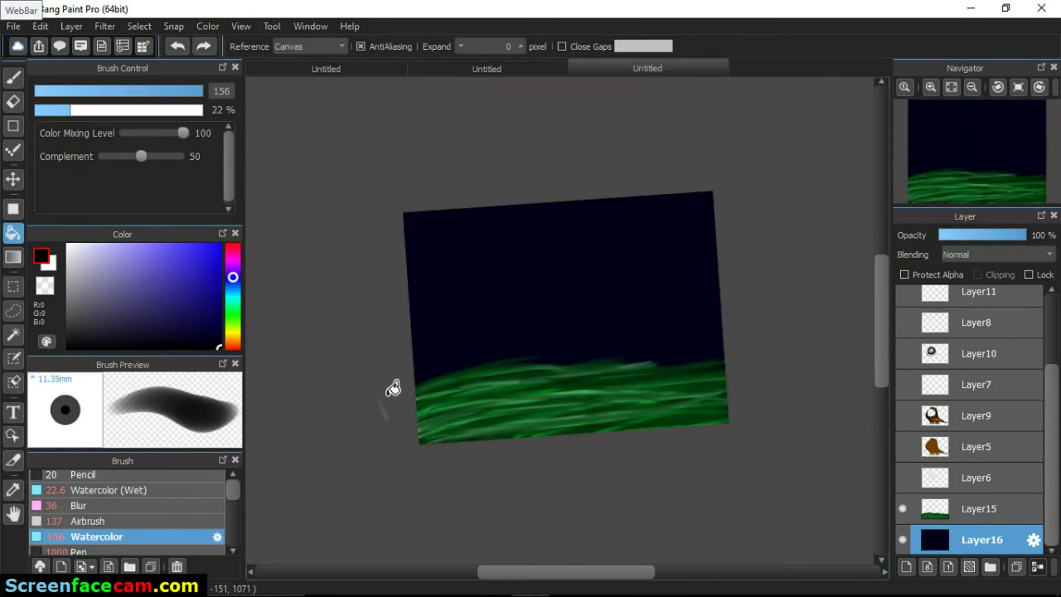
- Darken the night sky with black Watercolor strokes at 22% opacity and dot it with small white stars at about size 21 to 23
key("b")
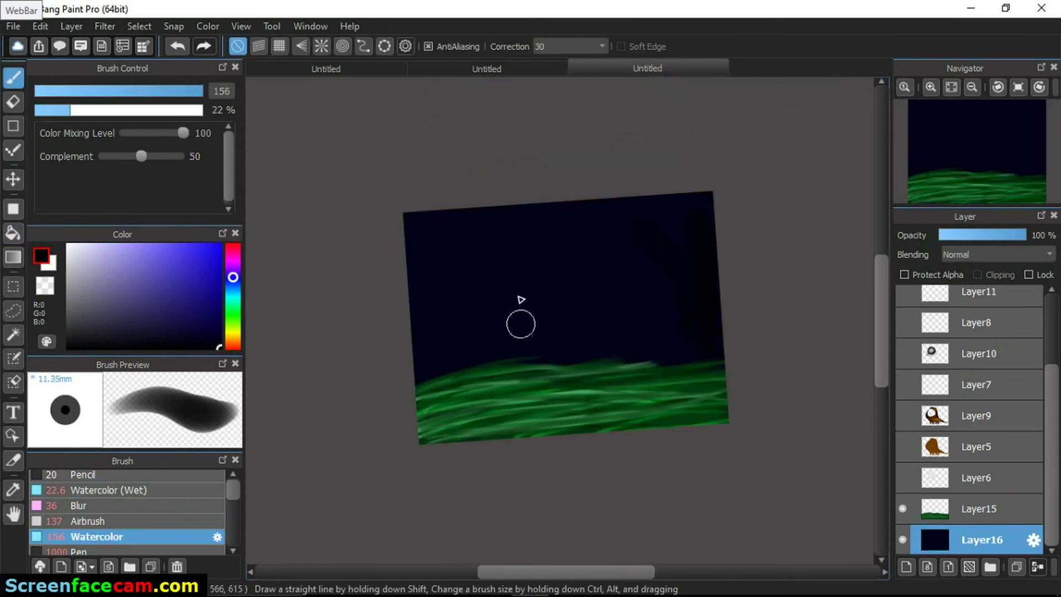
key("x")
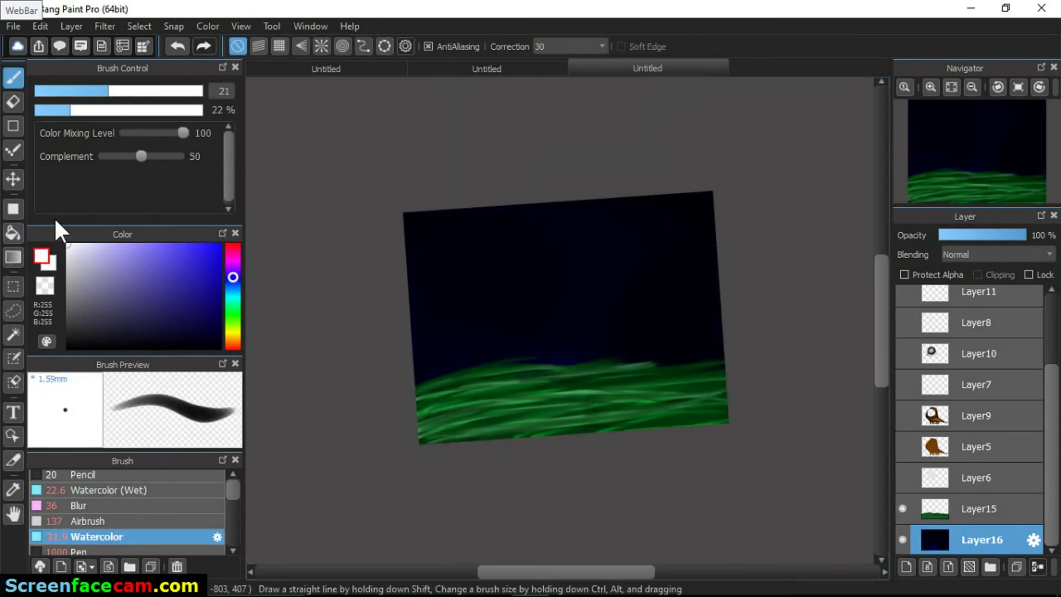
left_click(565, 229)
left_click(651, 263)
left_click(583, 297)
left_click(594, 332)
left_click(677, 343)
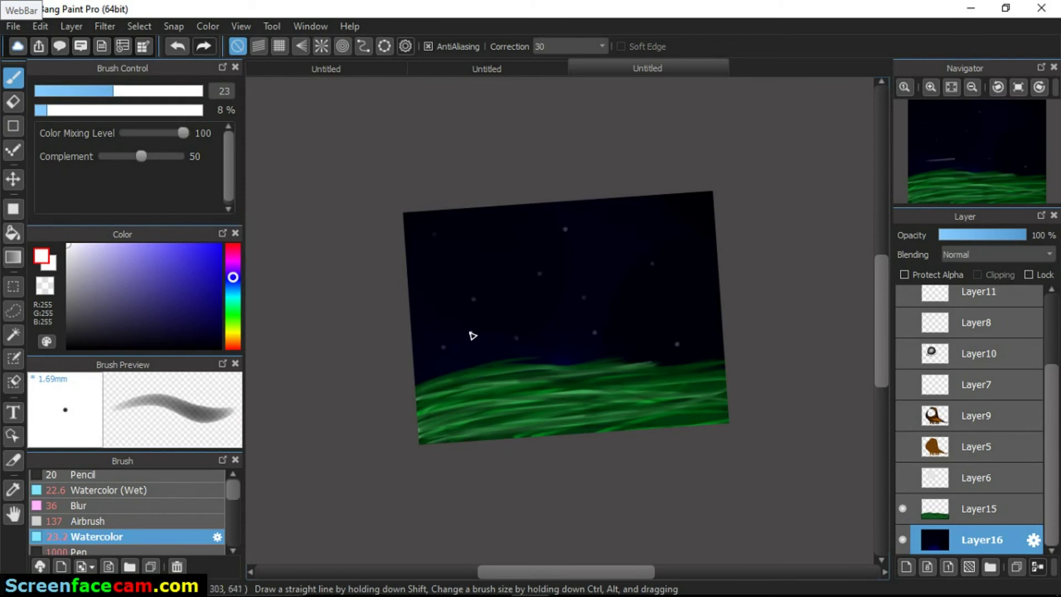
left_click(561, 316)
- Add a layer above the grass and paint black shading and diagonal white light beams across the background with Watercolor (Wet)
left_click(1008, 508)
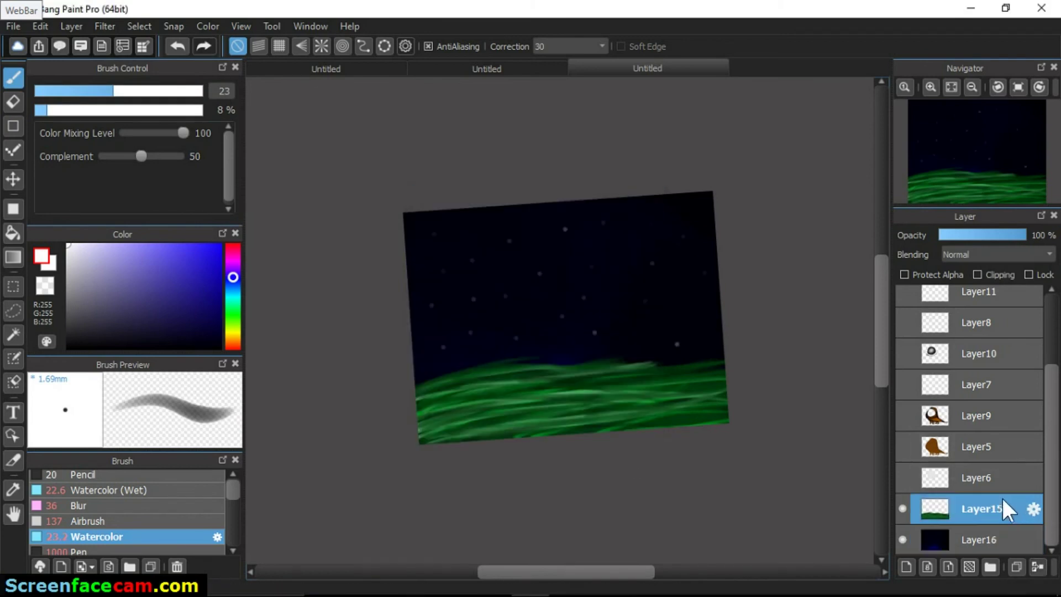
left_click(906, 566)
left_click(158, 490)
key("x")
left_click_drag(441, 398, 794, 359)
key("x")
left_click_drag(514, 384, 702, 199)
- Soften the light beams and background shading with the Blur brush at size 711 and 100%
left_click(199, 98)
left_click(127, 505)
left_click_drag(599, 232, 547, 379)
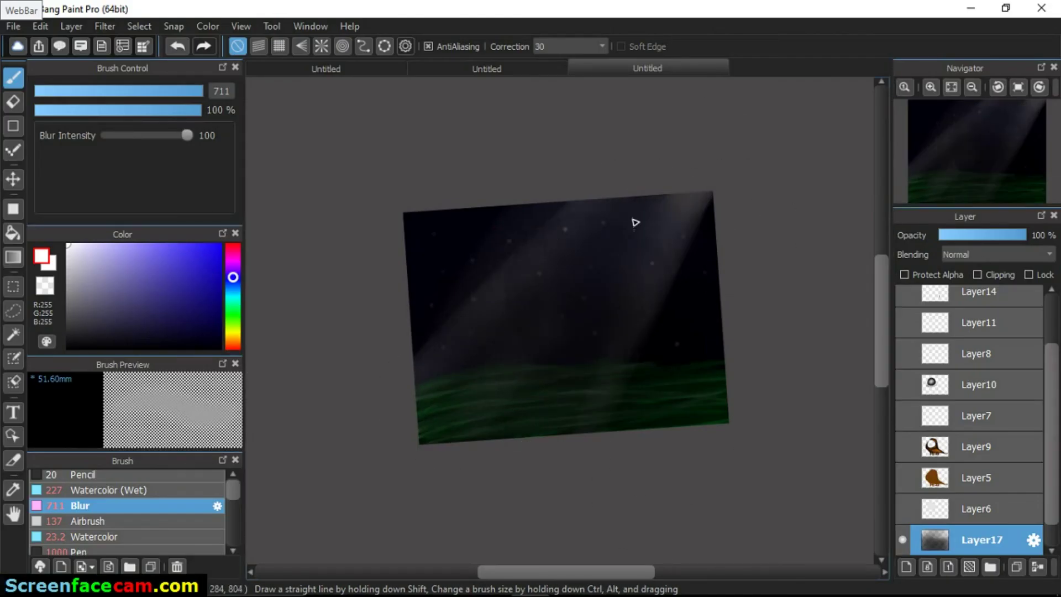
- Show the creature's layers and merge them into one layer, with the sky, grass and light merged into a single background layer
left_click_drag(902, 476, 900, 294)
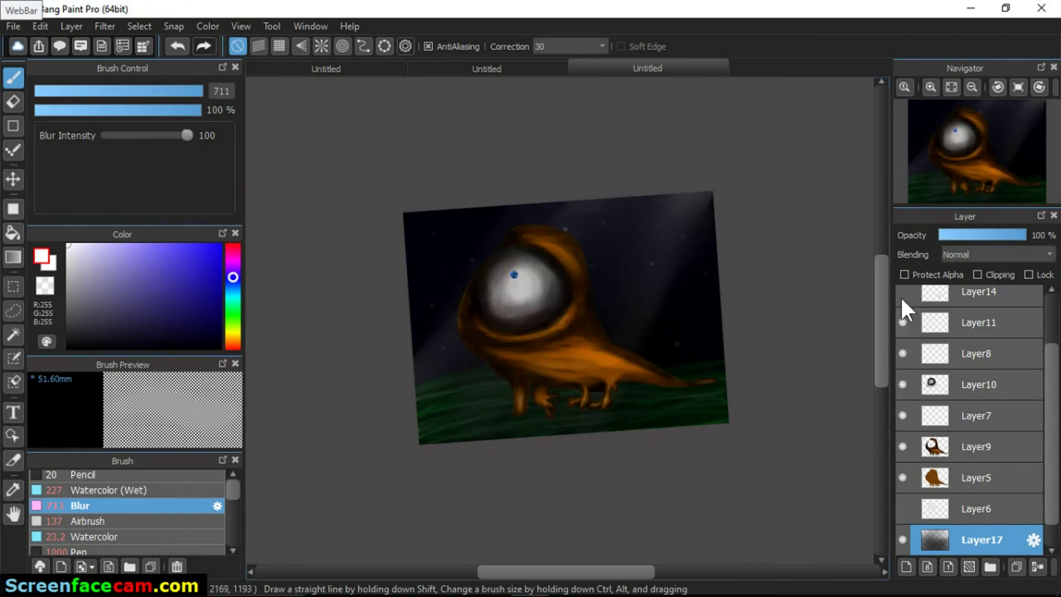
scroll(911, 331, "down", 2)
scroll(934, 342, "up", 4)
left_click(1046, 569)
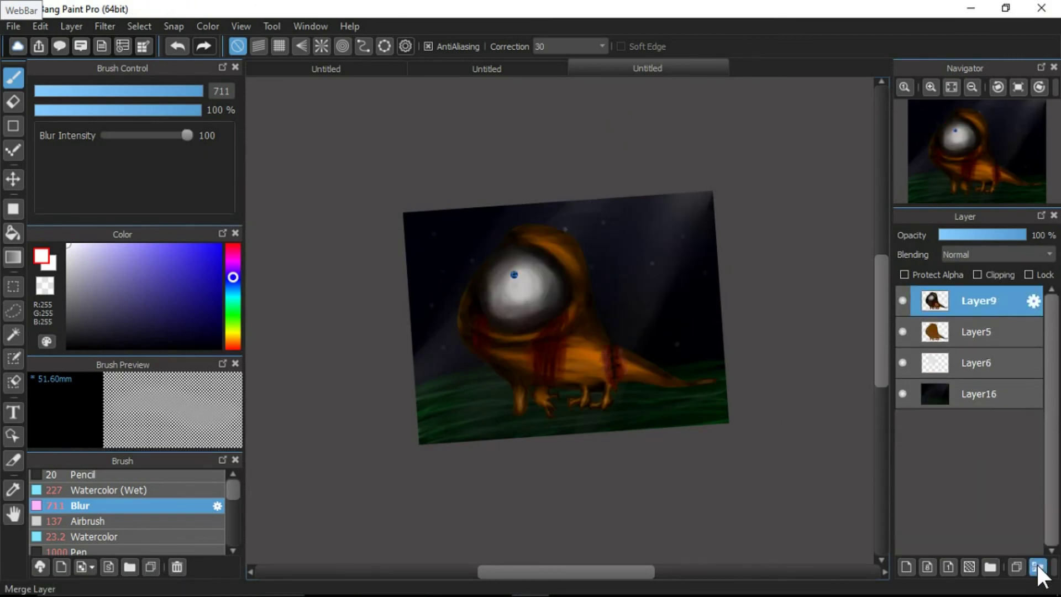
left_click_drag(972, 300, 999, 341)
- Add a layer above the merged creature and brush faint white light over the scene with Watercolor (Wet) at 1% opacity and a large Airbrush
key("ctrl+shift+n")
left_click(78, 505)
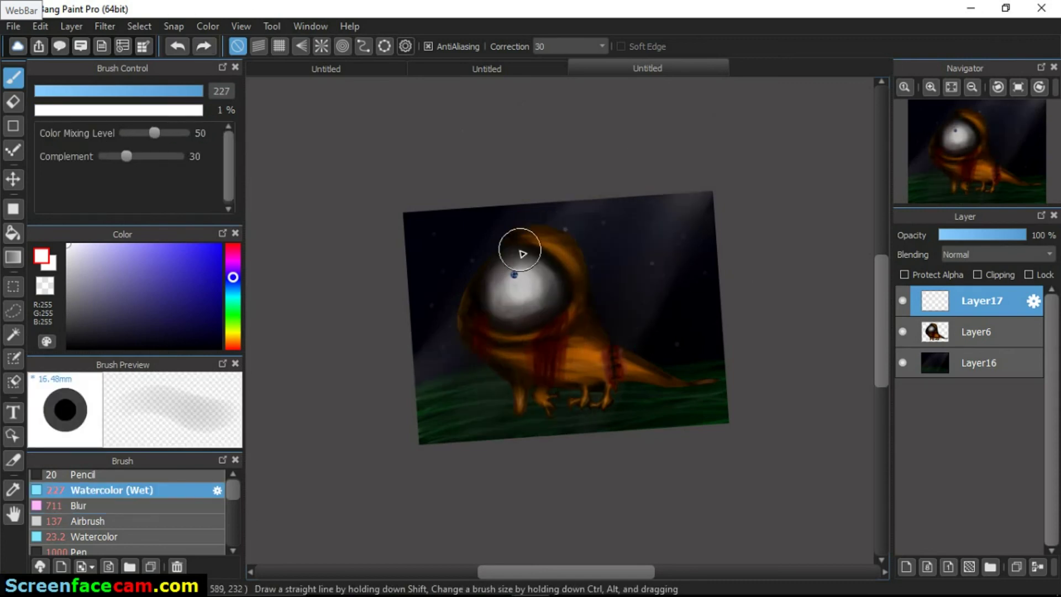
left_click(197, 521)
left_click_drag(685, 200, 506, 516)
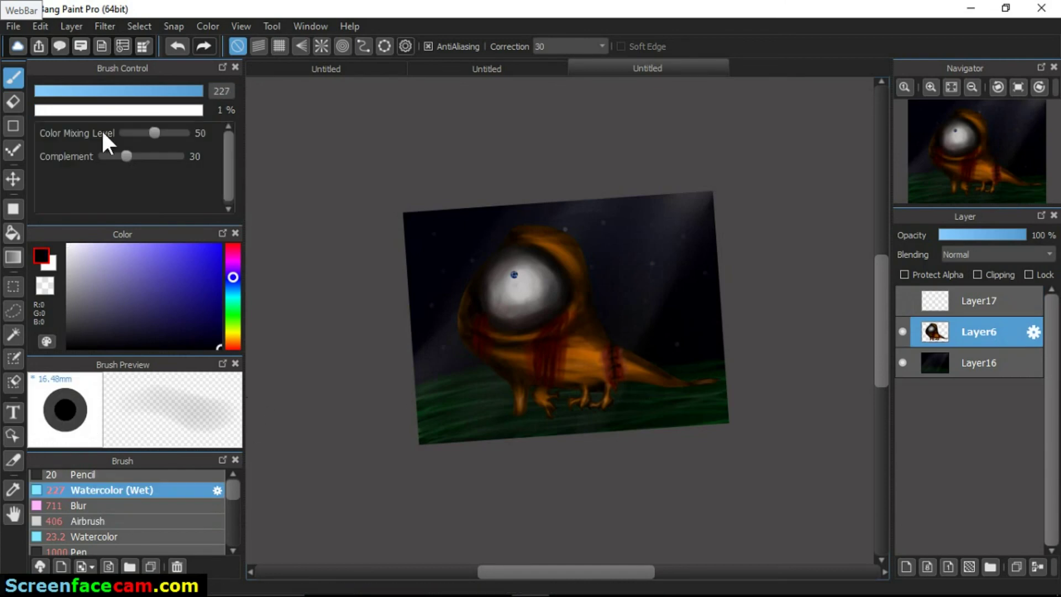
- Shade the creature's outline and legs in black on a new layer above it, using the Airbrush at size 63 and 15% opacity
scroll(632, 336, "up", 5)
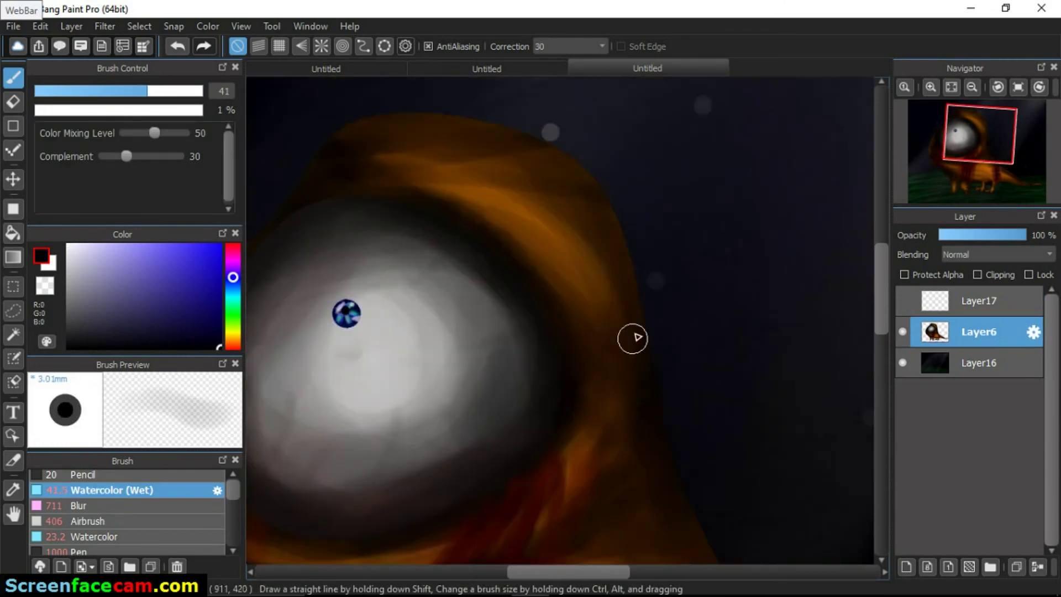
left_click(88, 521)
scroll(464, 263, "down", 5)
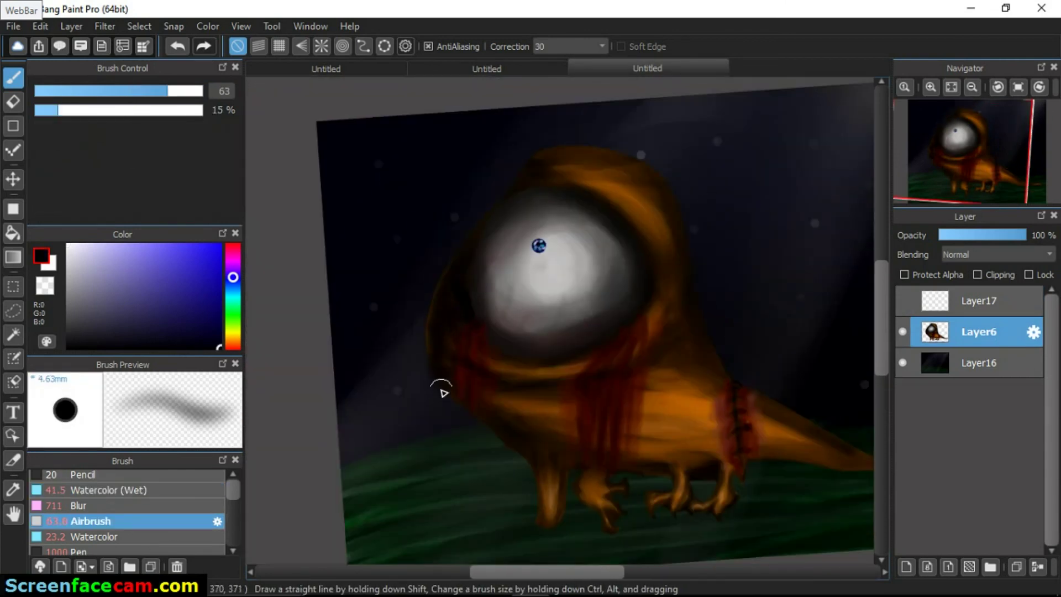
key("ctrl+shift+n")
mouse_move(663, 298)
left_mouse_down()
mouse_move(462, 249)
mouse_move(594, 503)
mouse_move(728, 450)
left_mouse_up()
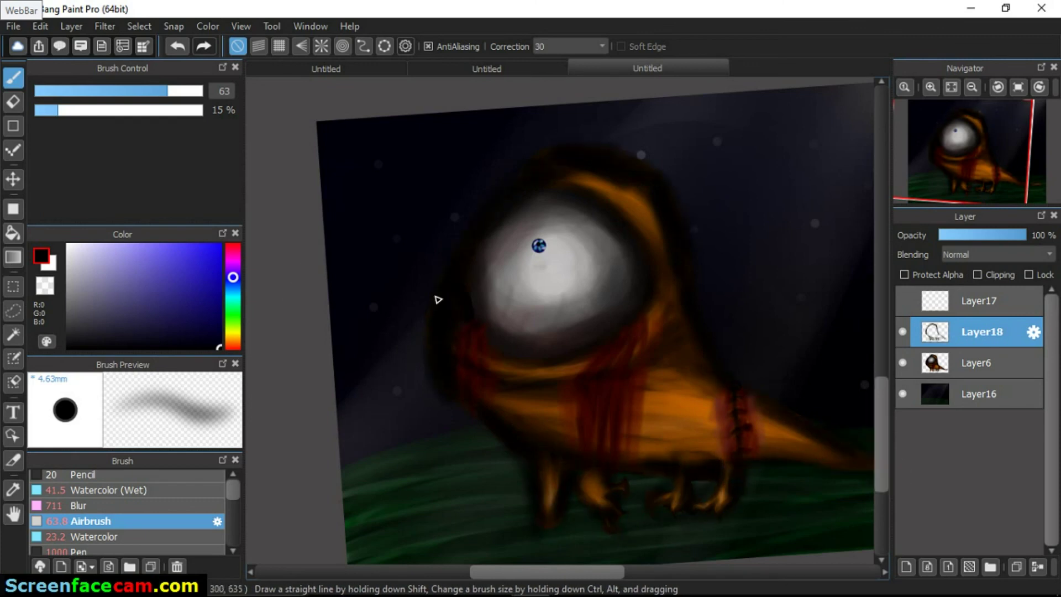
- Blur the black edge shading with the Blur brush at size 711 and 53%, and show the top light layer again
key("b")
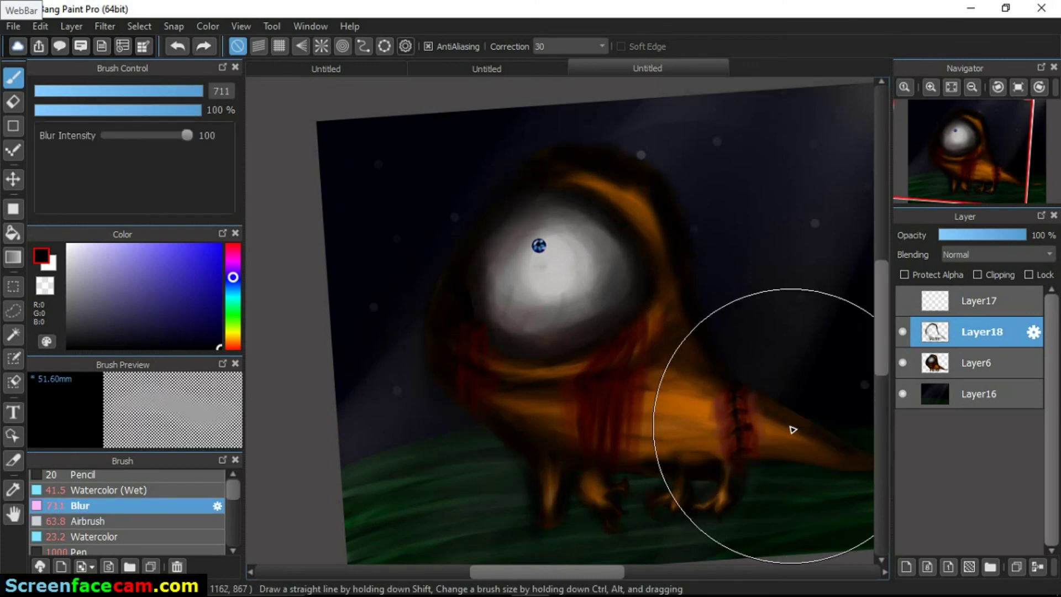
left_click(124, 110)
left_click(902, 300)
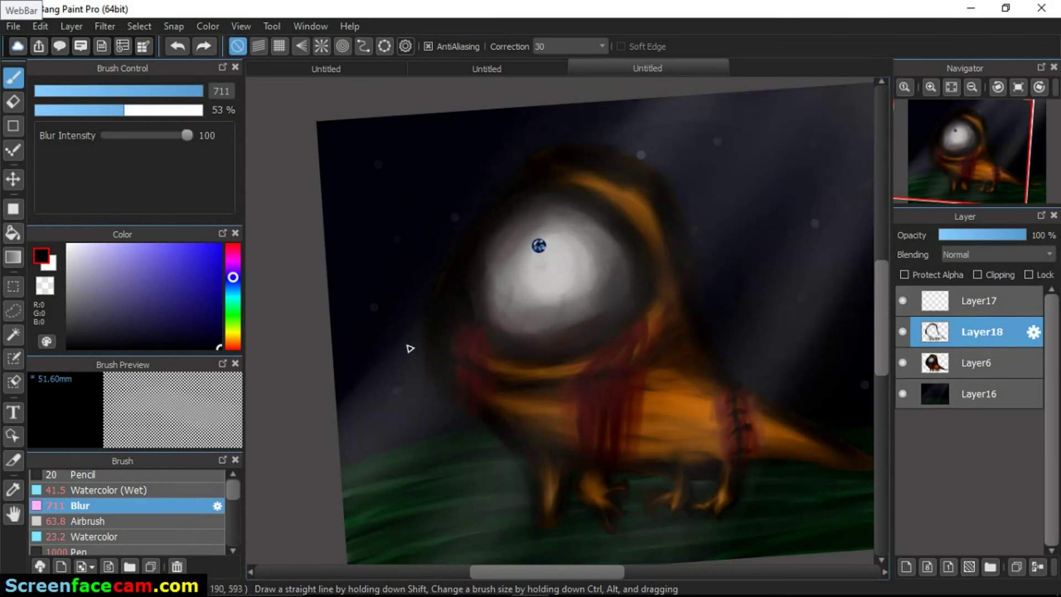
- Write a white signature above the creature's tail on a new top layer with the Pen at size 3, and shrink it
left_click(978, 300)
left_click(906, 566)
mouse_move(516, 343)
left_mouse_down()
mouse_move(611, 355)
mouse_move(777, 265)
left_mouse_up()
scroll(443, 244, "up", 5)
scroll(746, 335, "down", 5)
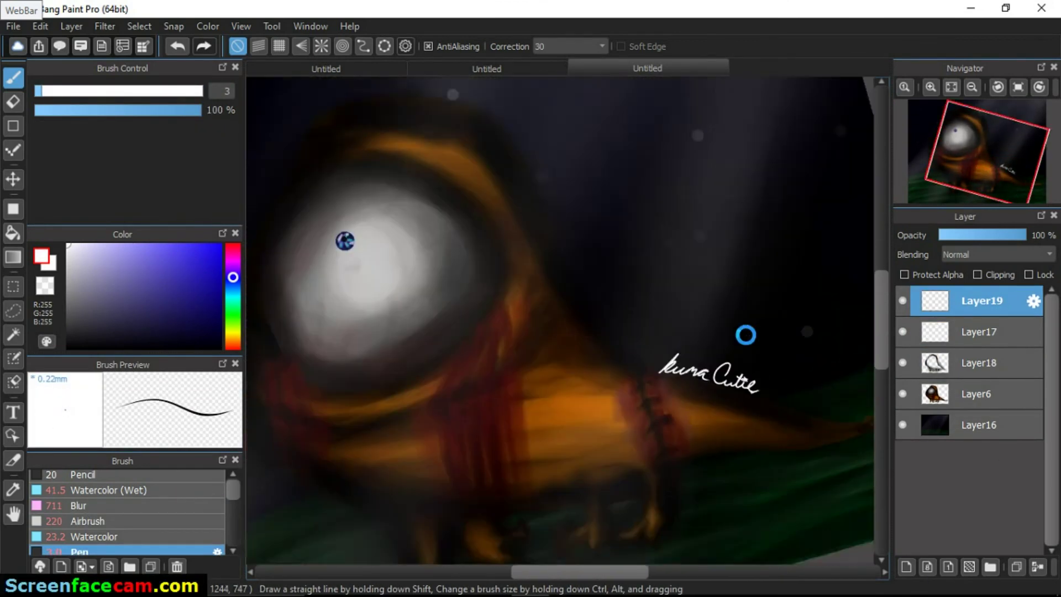
key("ctrl+t")
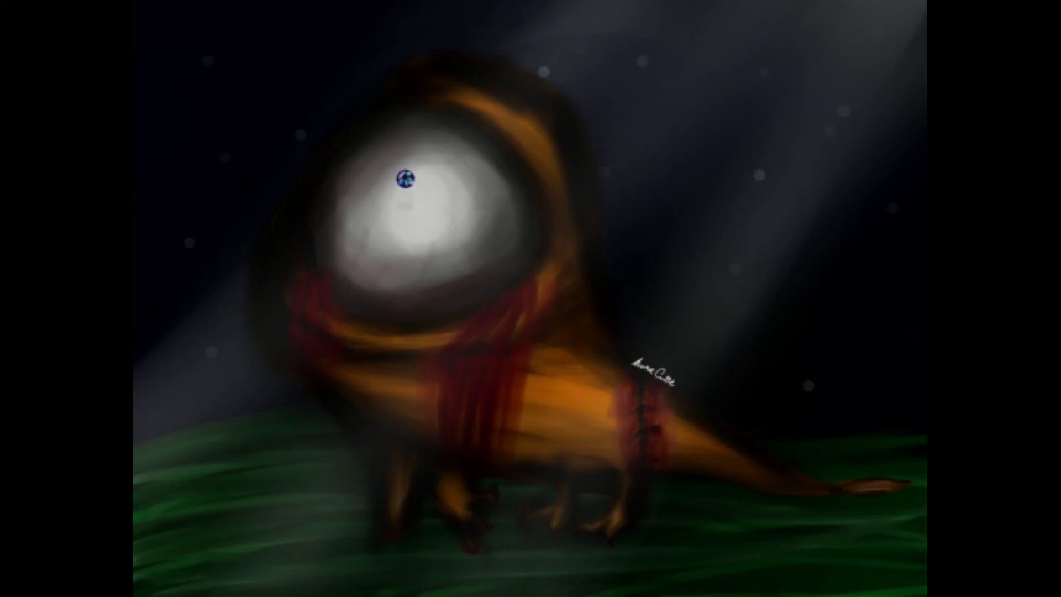